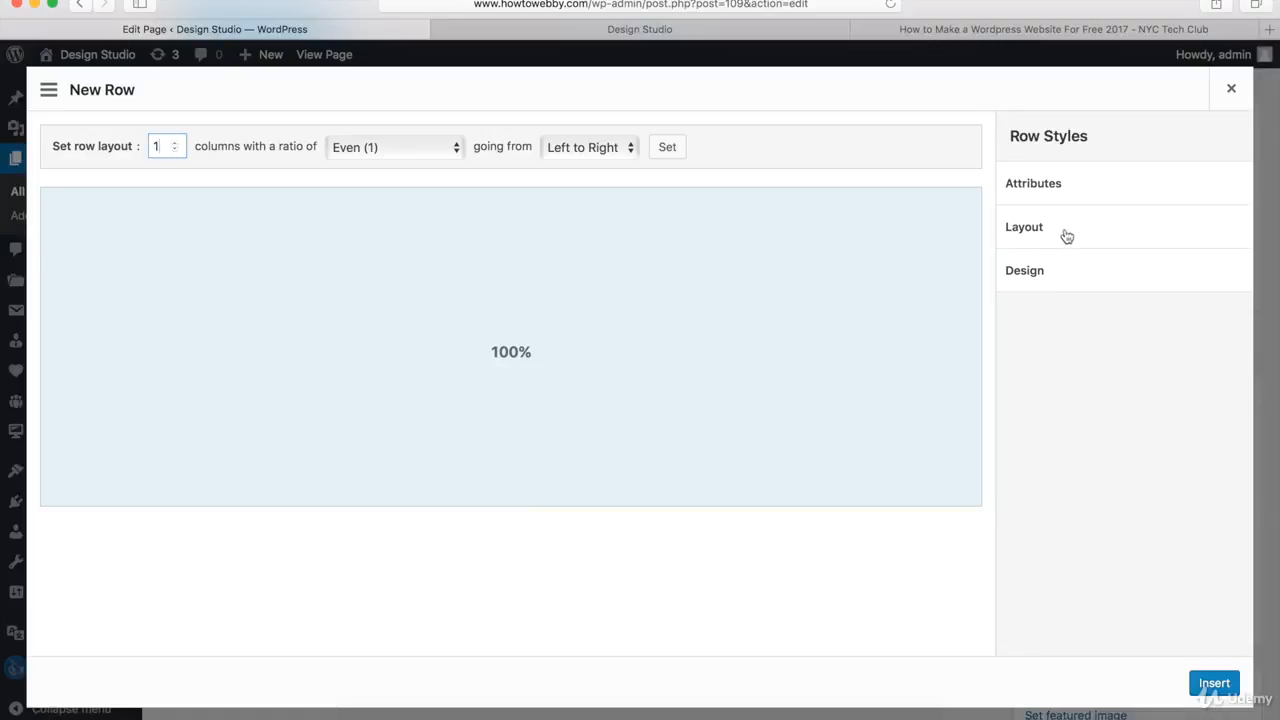
# Set the new row's top/bottom padding to 30 px and its row layout to Full Width
pyautogui.click(1034, 230)
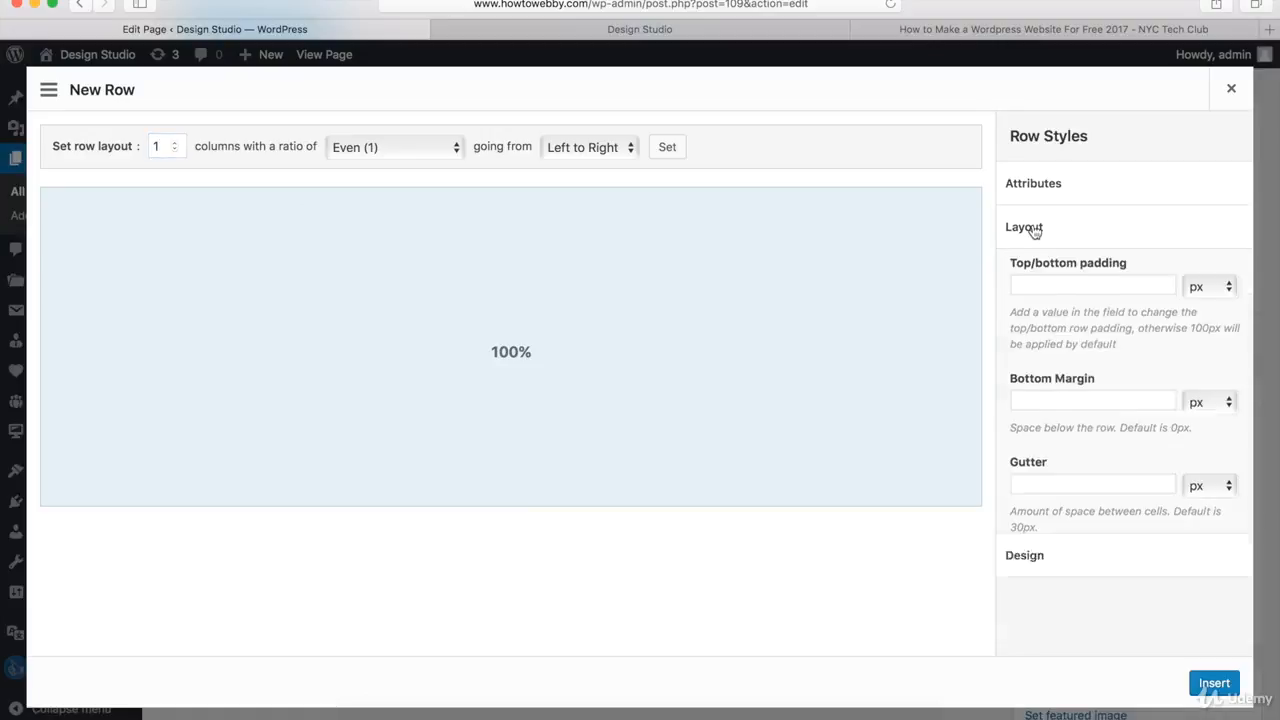
pyautogui.click(1038, 291)
pyautogui.write('30')
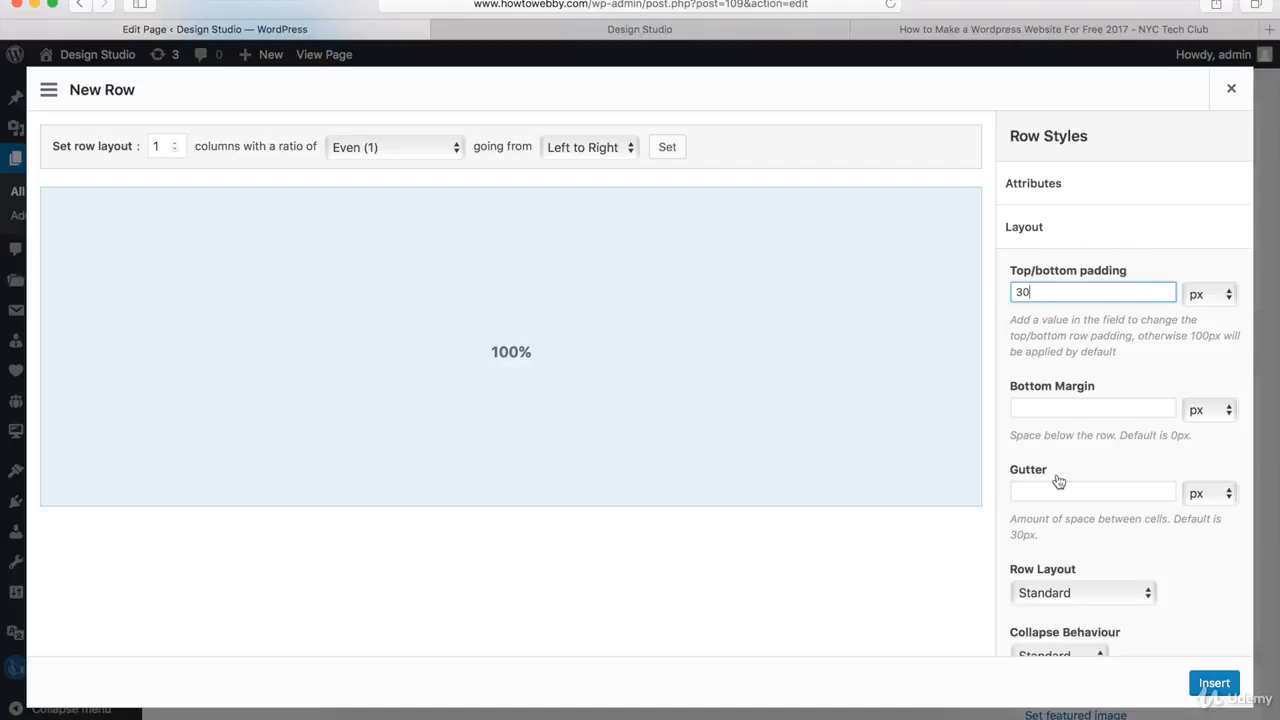
pyautogui.click(1053, 594)
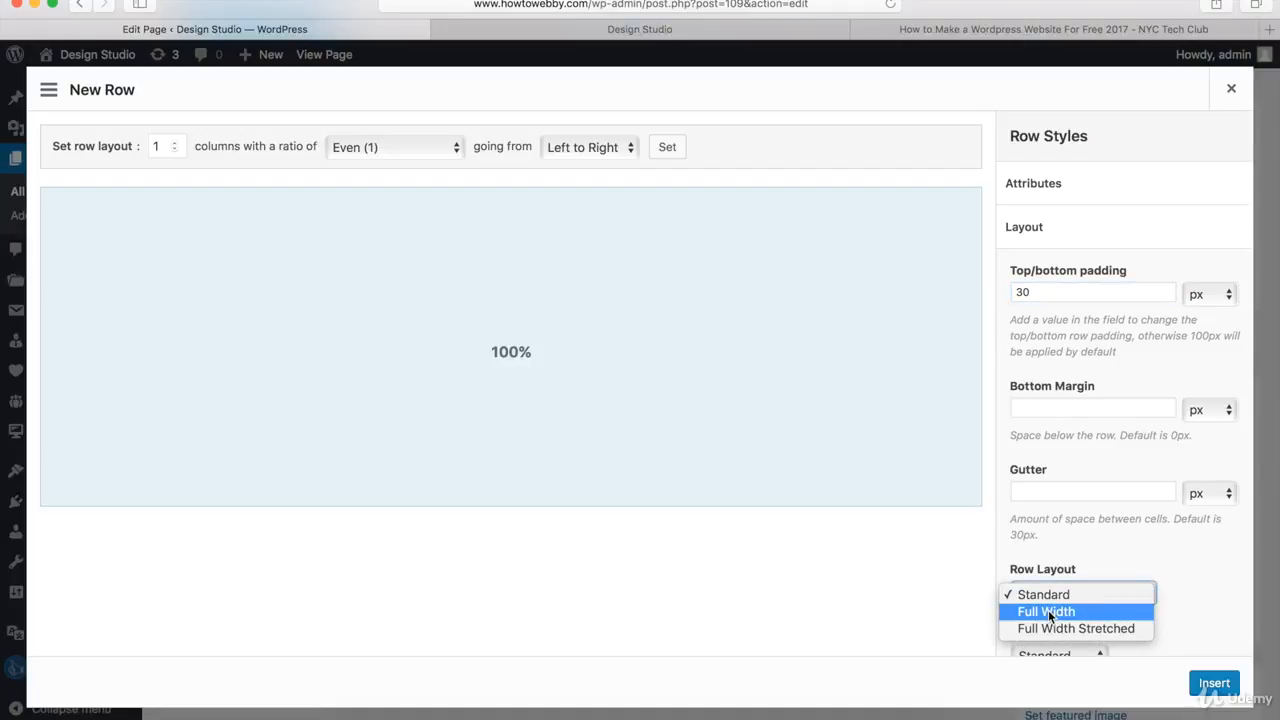
pyautogui.click(1049, 612)
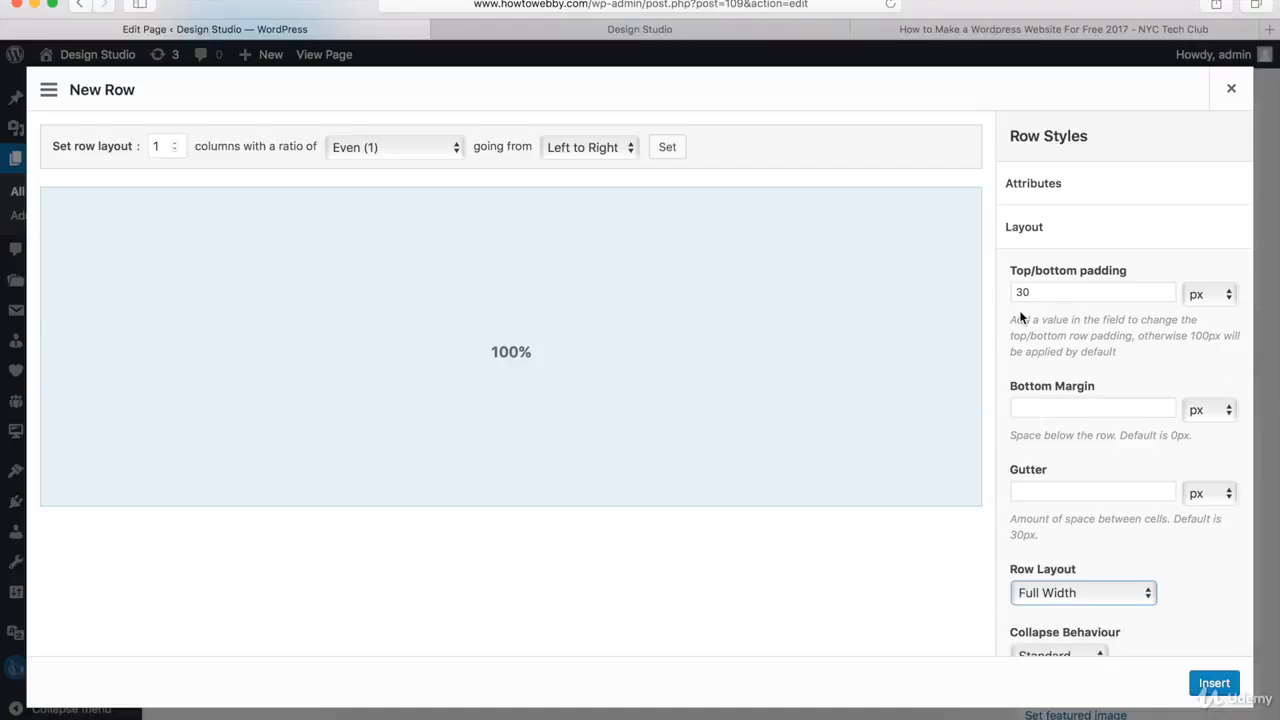
# Set the row's background color to #252525, copied from the tutorial page's Step 22, and insert the row
pyautogui.scroll(-6, 1020, 317)
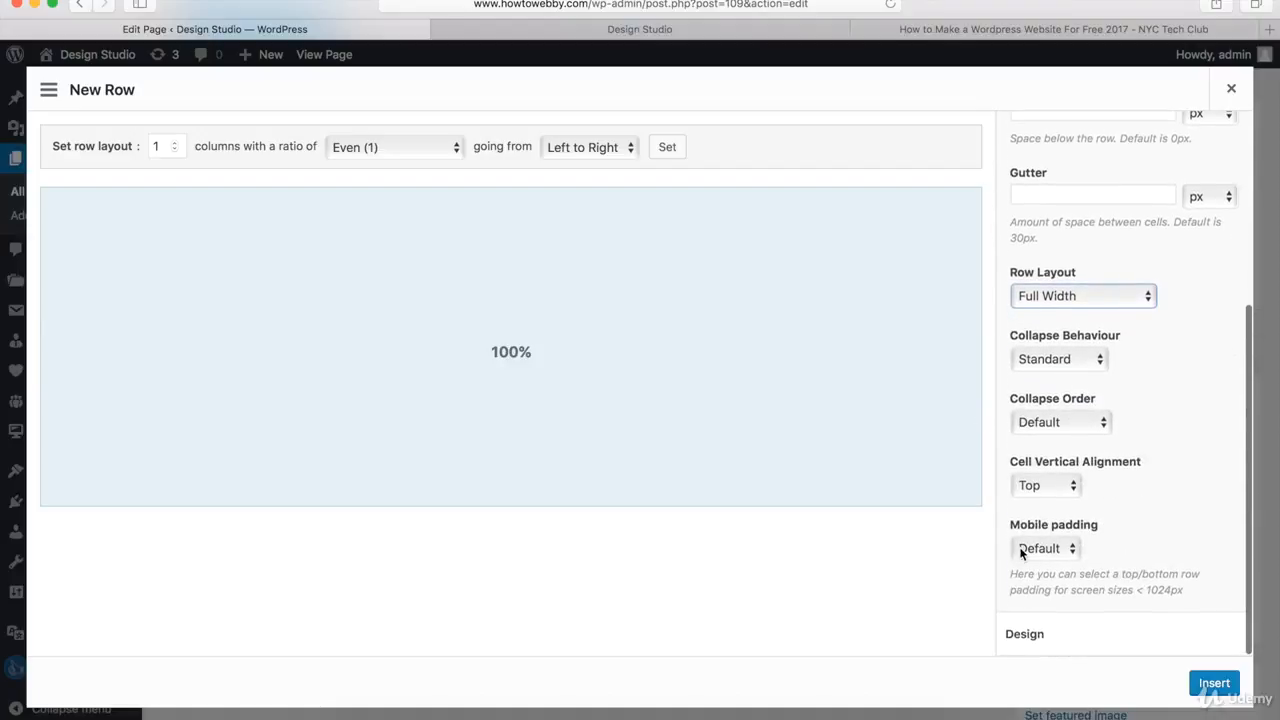
pyautogui.click(1022, 635)
pyautogui.scroll(-5, 1047, 385)
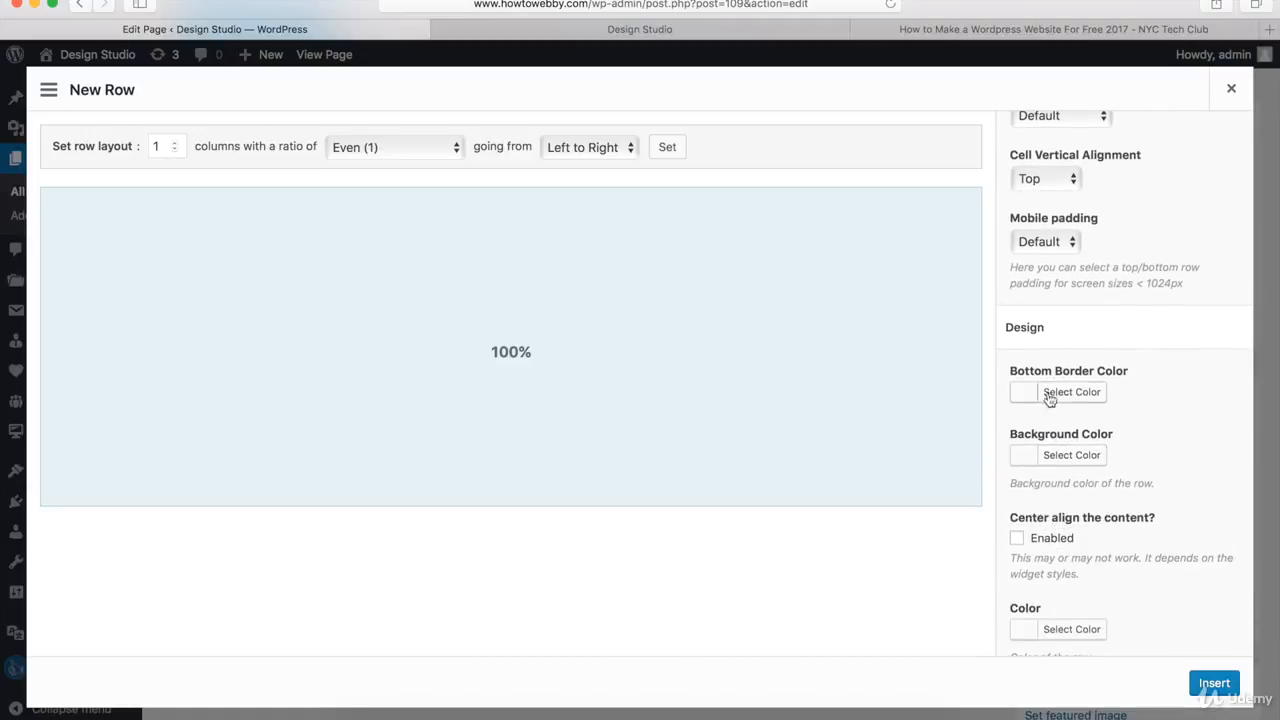
pyautogui.click(998, 33)
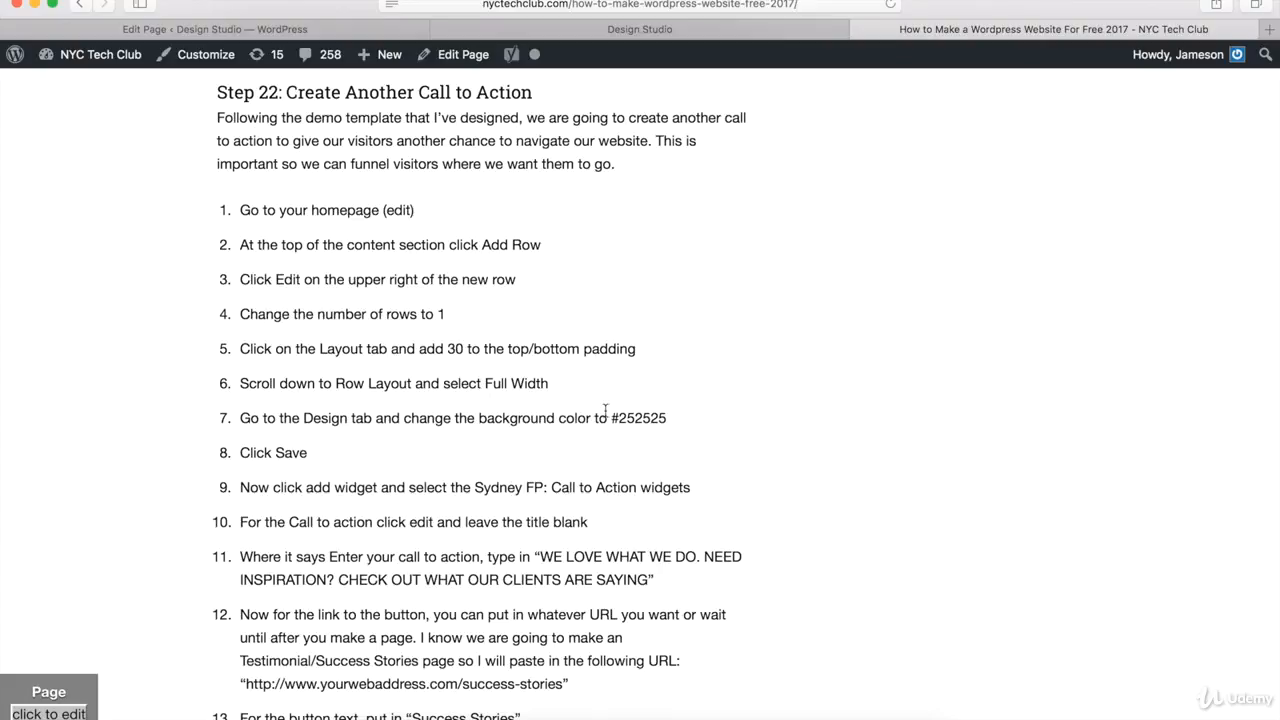
pyautogui.moveTo(612, 418); pyautogui.dragTo(668, 421)
pyautogui.press('super+c')
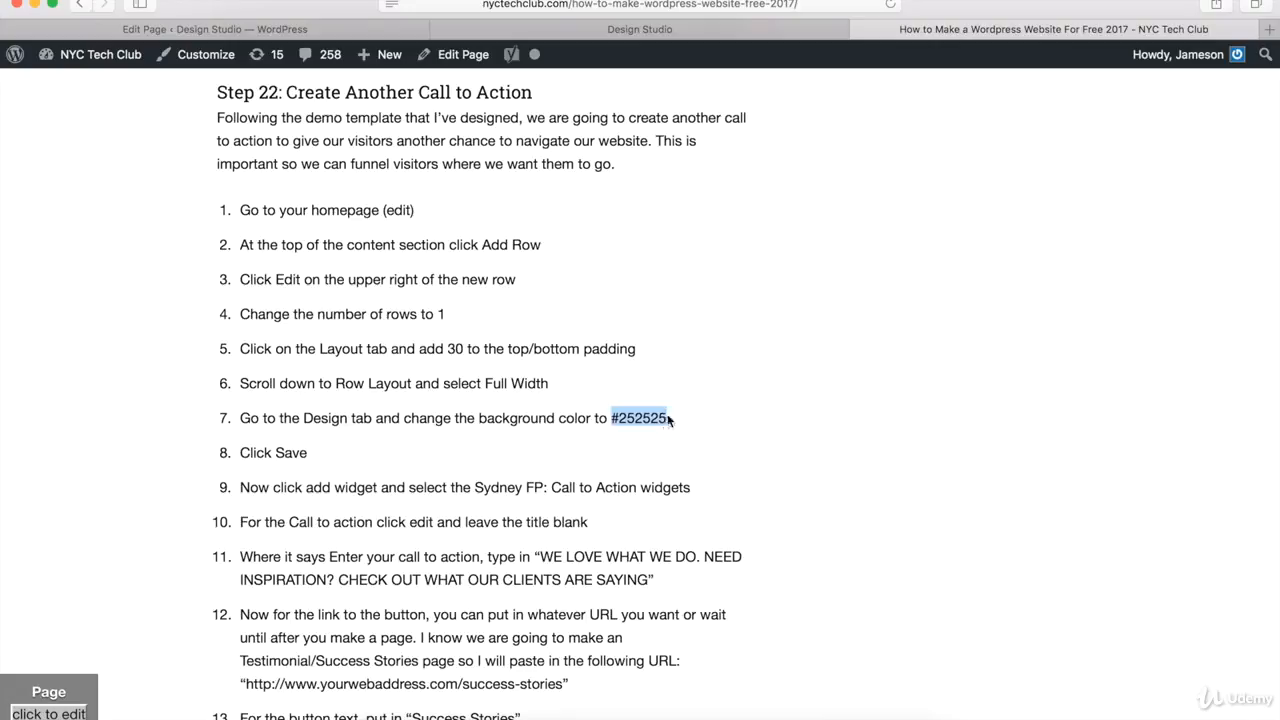
pyautogui.click(366, 28)
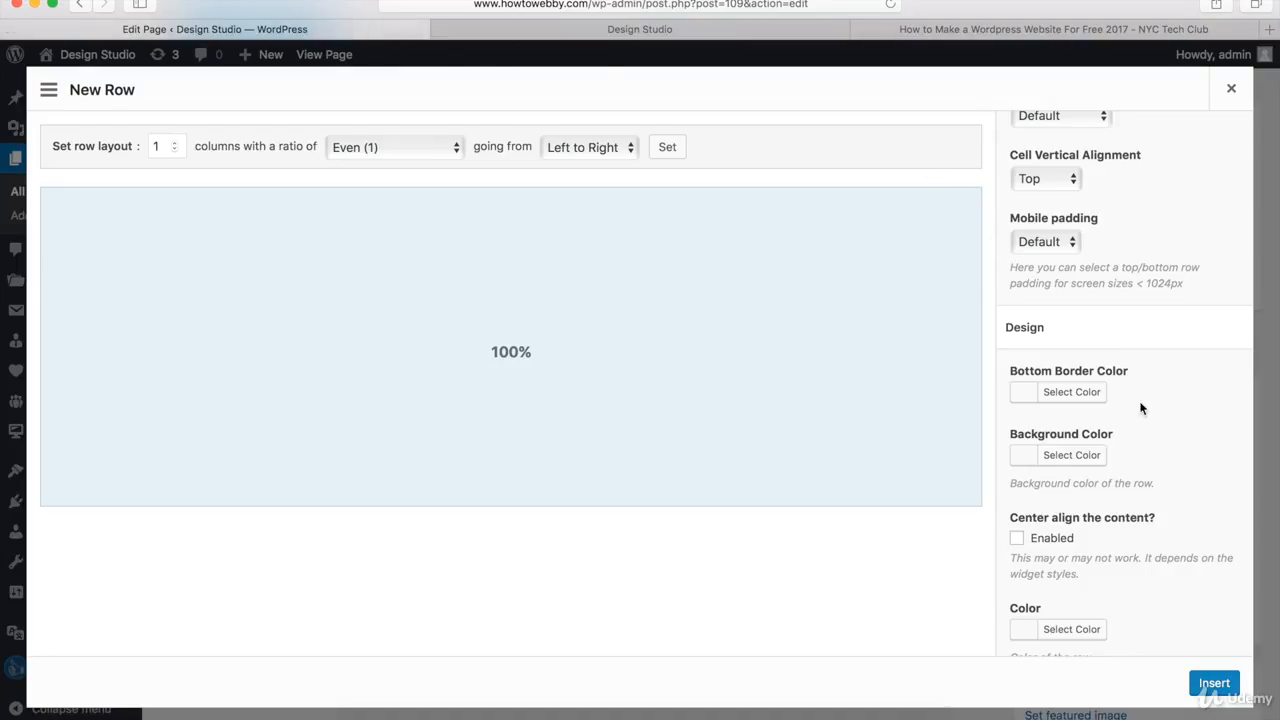
pyautogui.click(1068, 457)
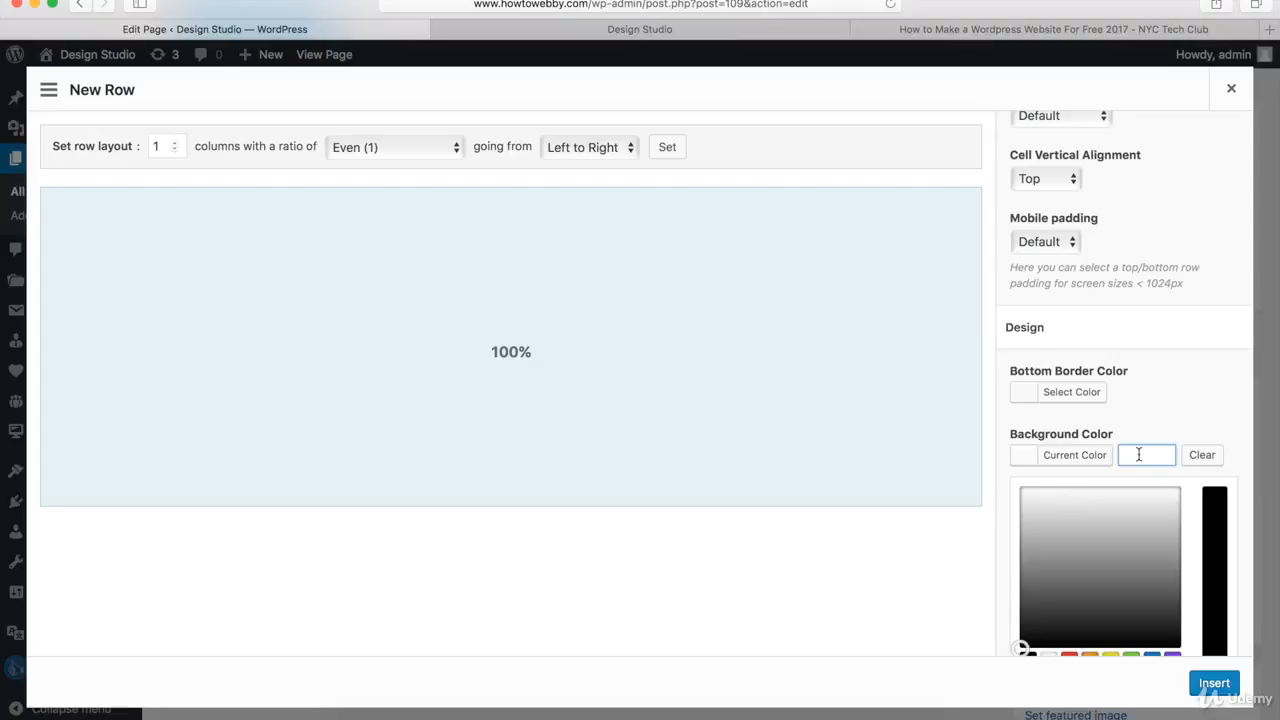
pyautogui.press('super+v')
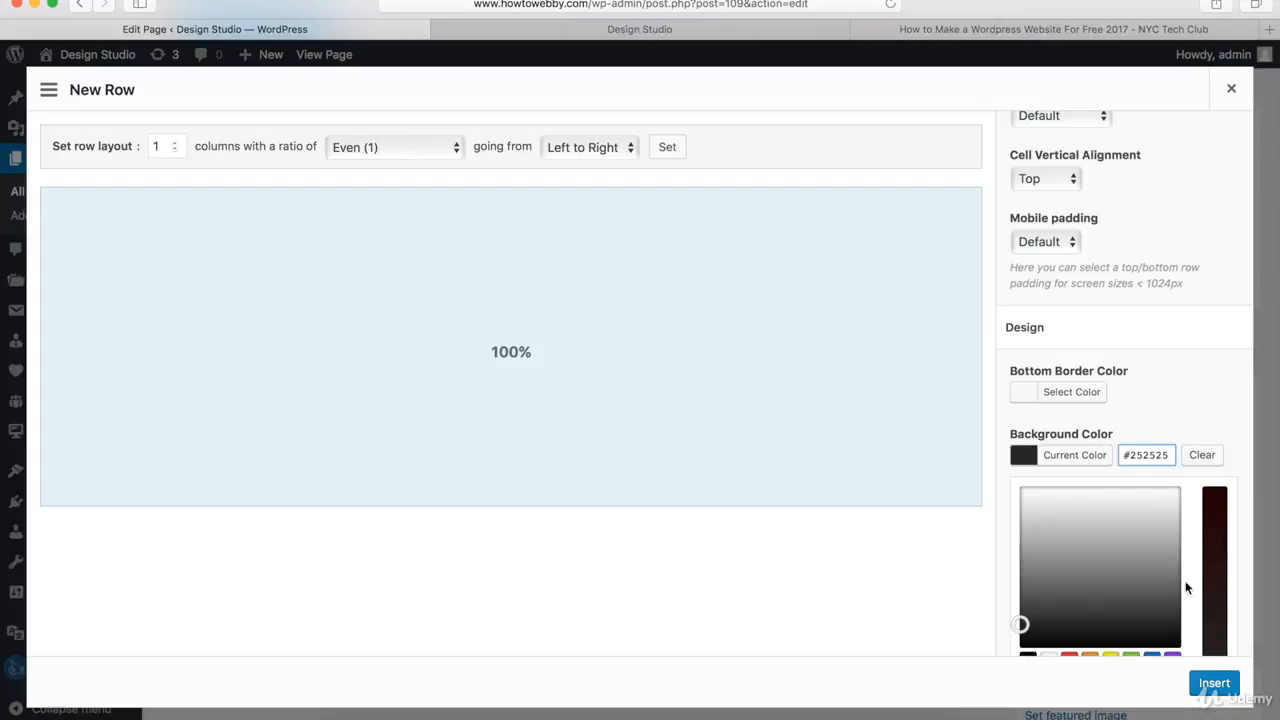
pyautogui.click(1213, 683)
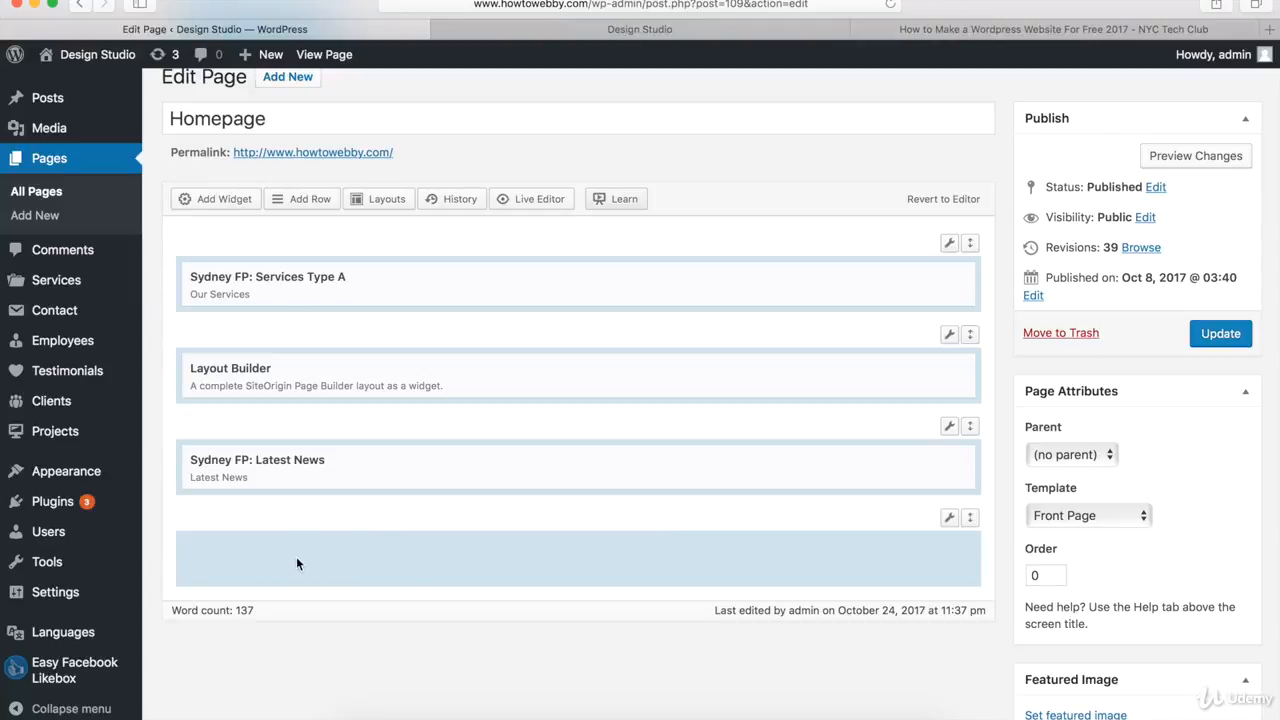
# Add the Sydney FP: Call to action widget to the new empty row
pyautogui.click(215, 200)
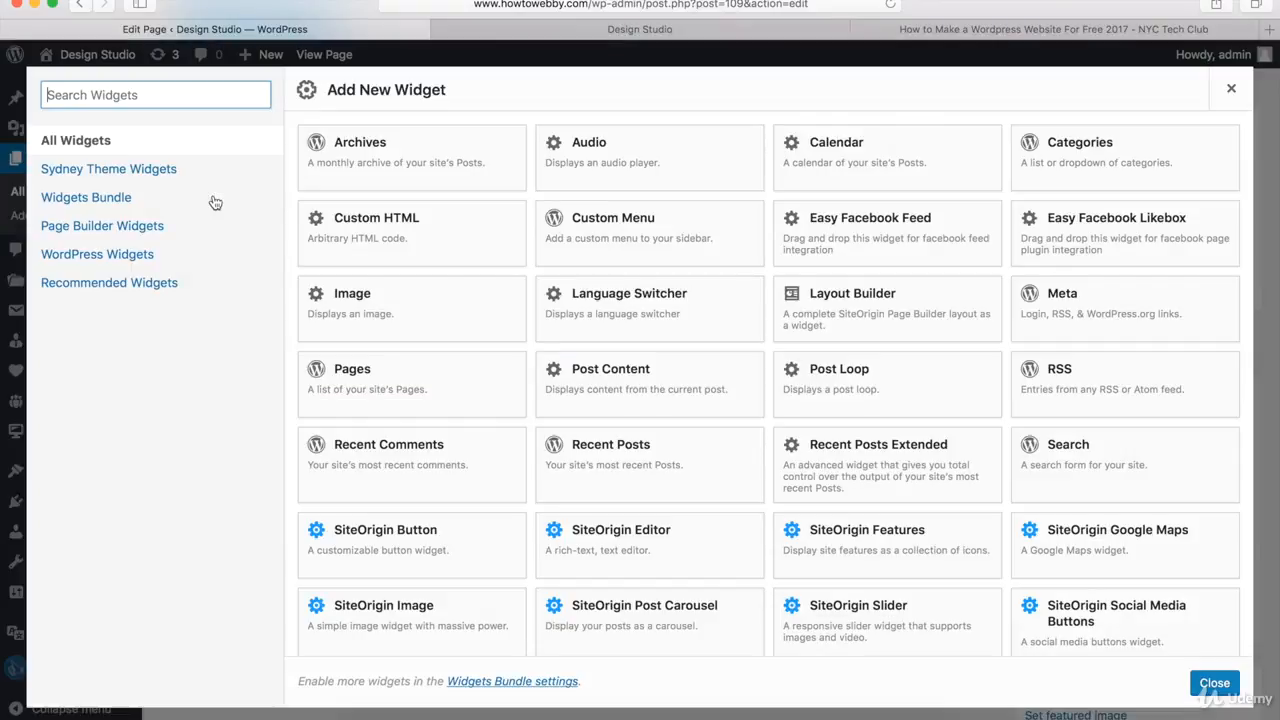
pyautogui.scroll(-5, 445, 426)
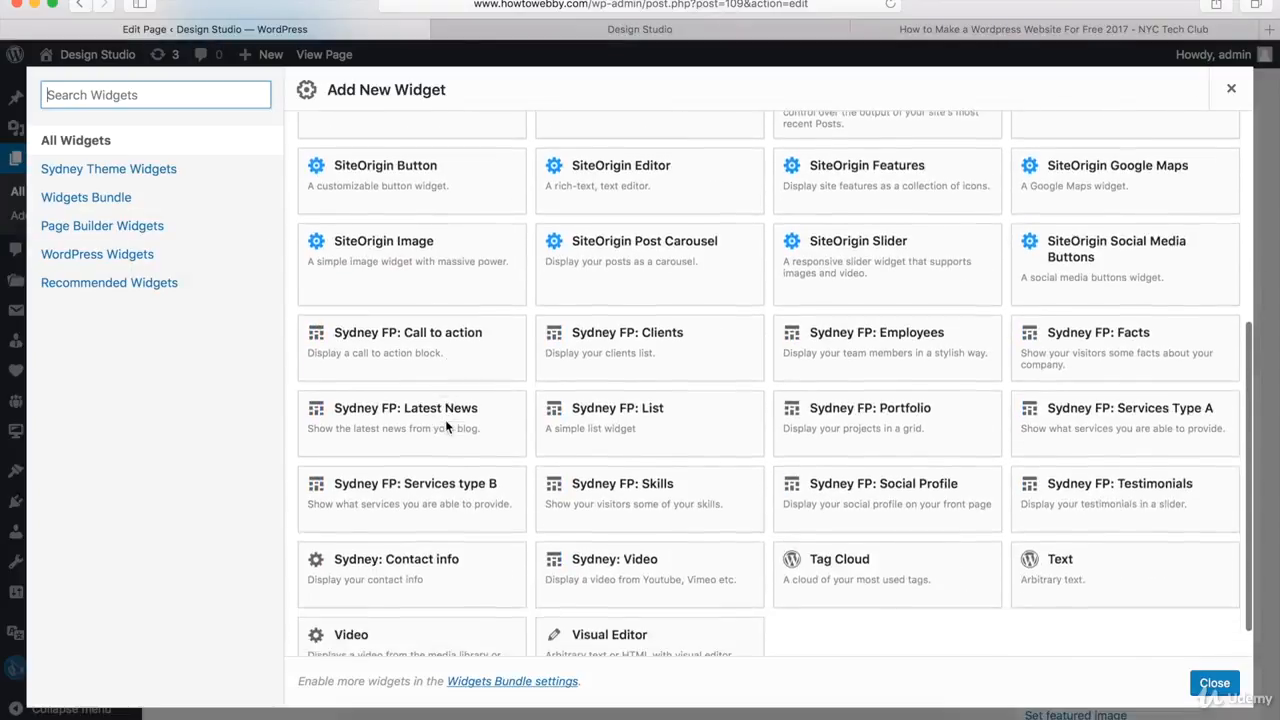
pyautogui.click(396, 350)
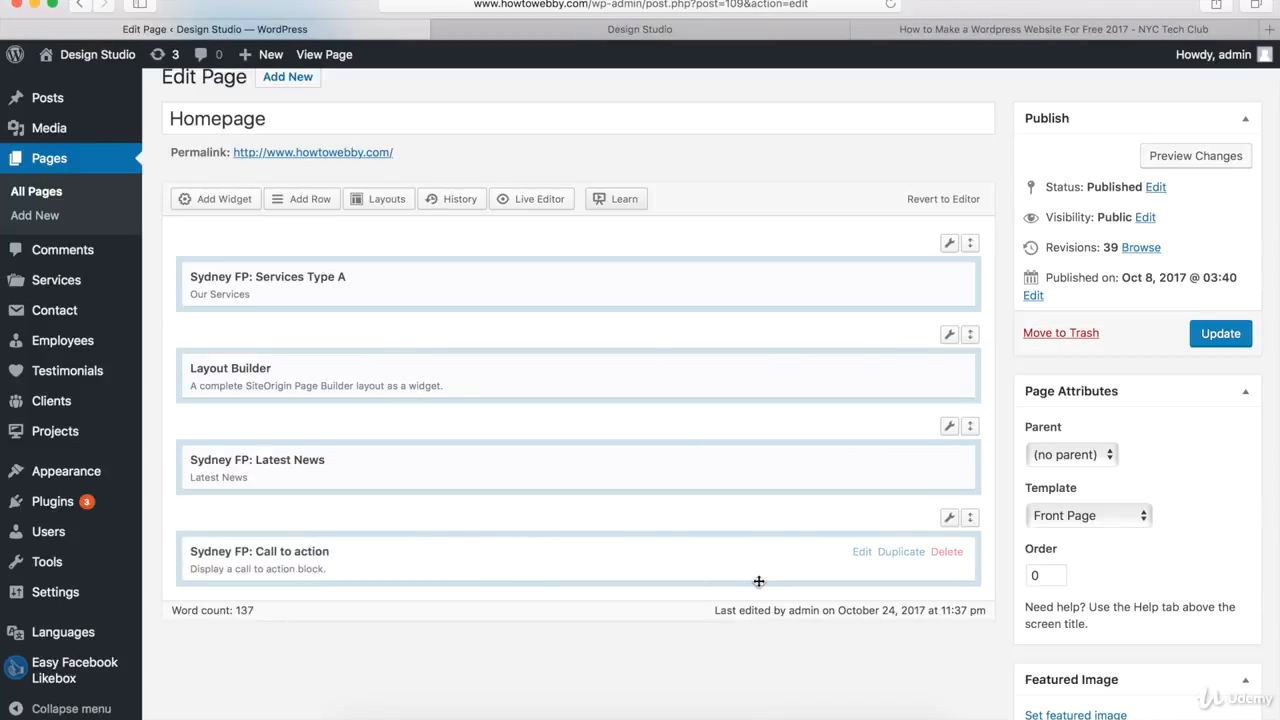
# Fill the widget's call to action with "WE LOVE WHAT WE DO. NEED INSPIRATION? CHECK OUT WHAT OUR CLIENTS SAY", copied from the demo site
pyautogui.click(862, 553)
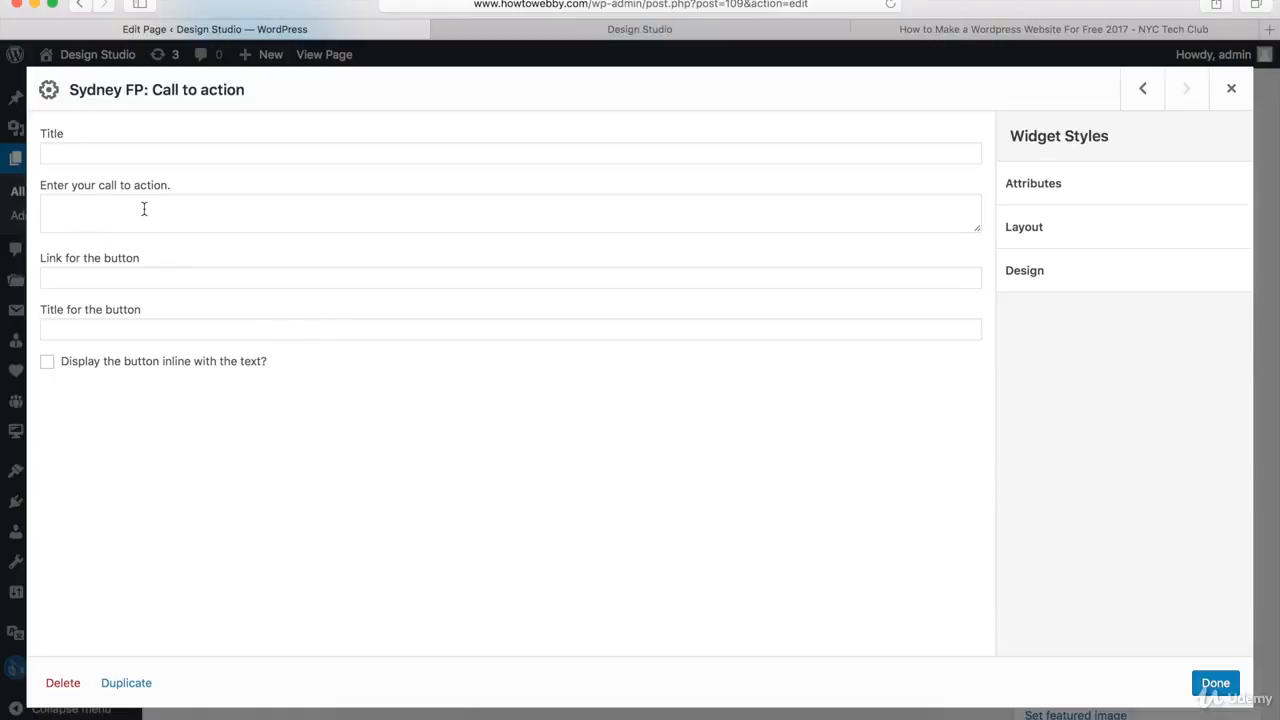
pyautogui.click(102, 276)
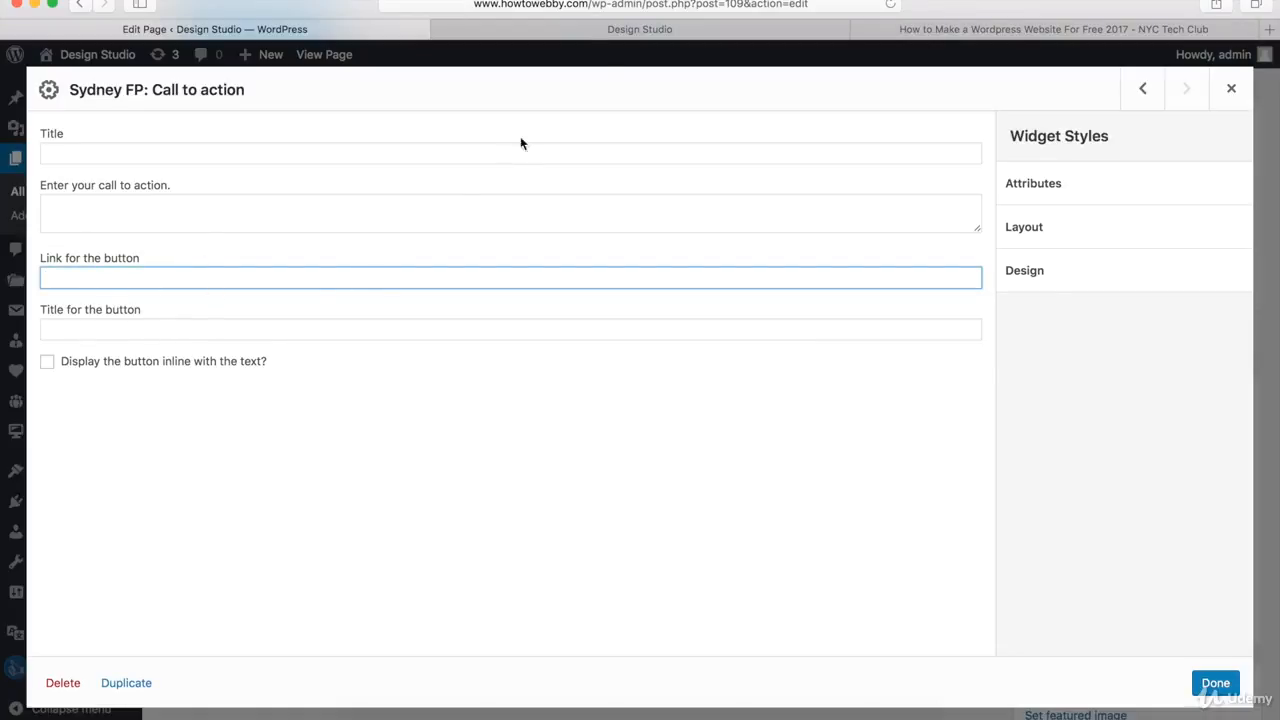
pyautogui.click(639, 33)
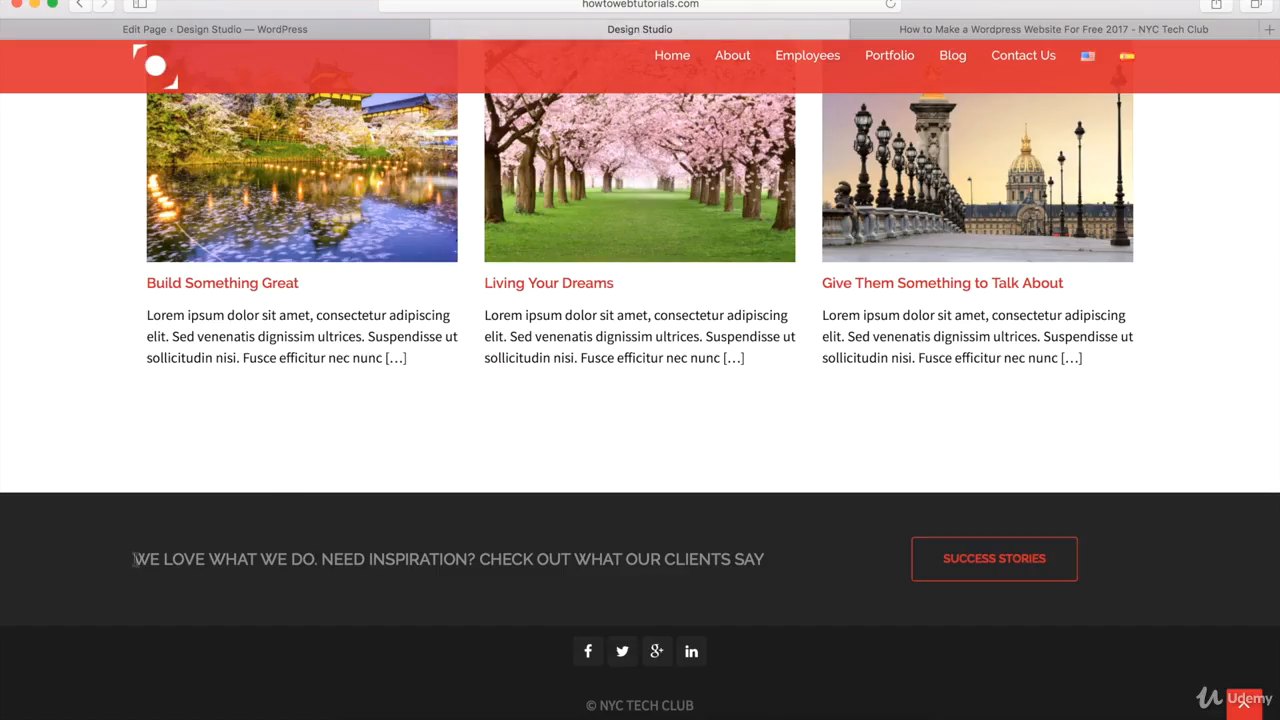
pyautogui.moveTo(134, 561); pyautogui.dragTo(771, 562)
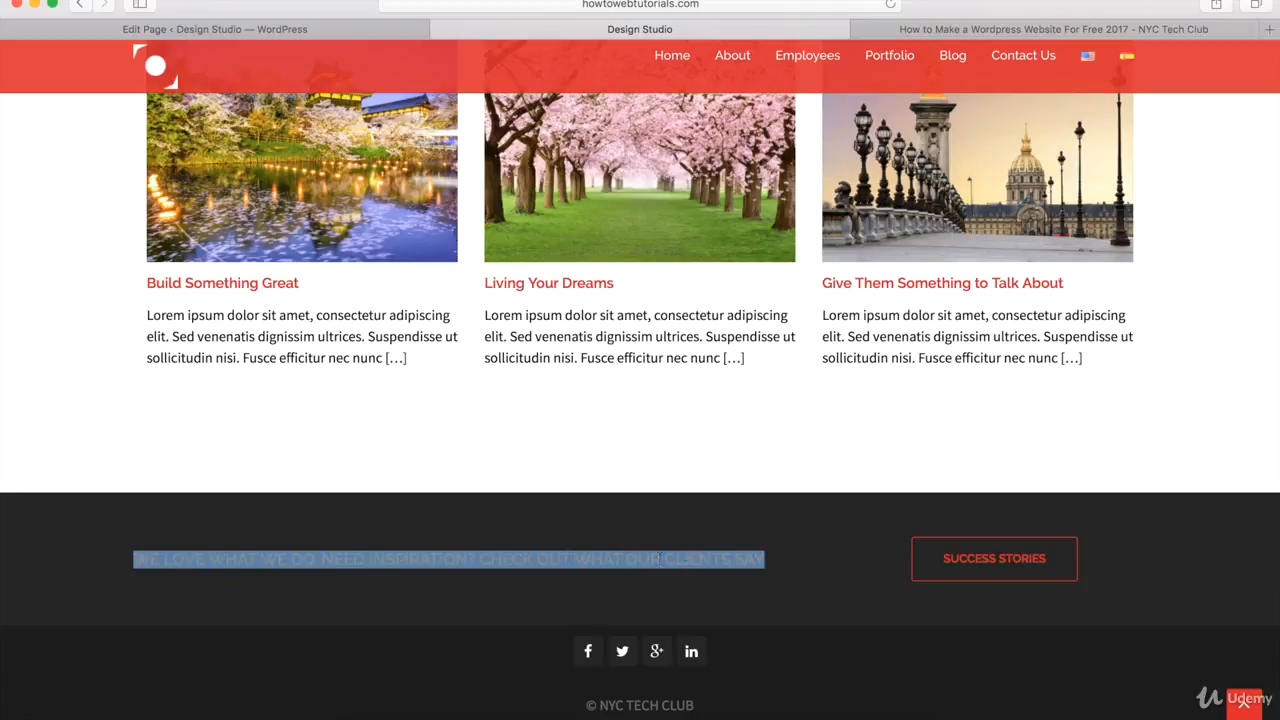
pyautogui.click(83, 31)
pyautogui.click(114, 207)
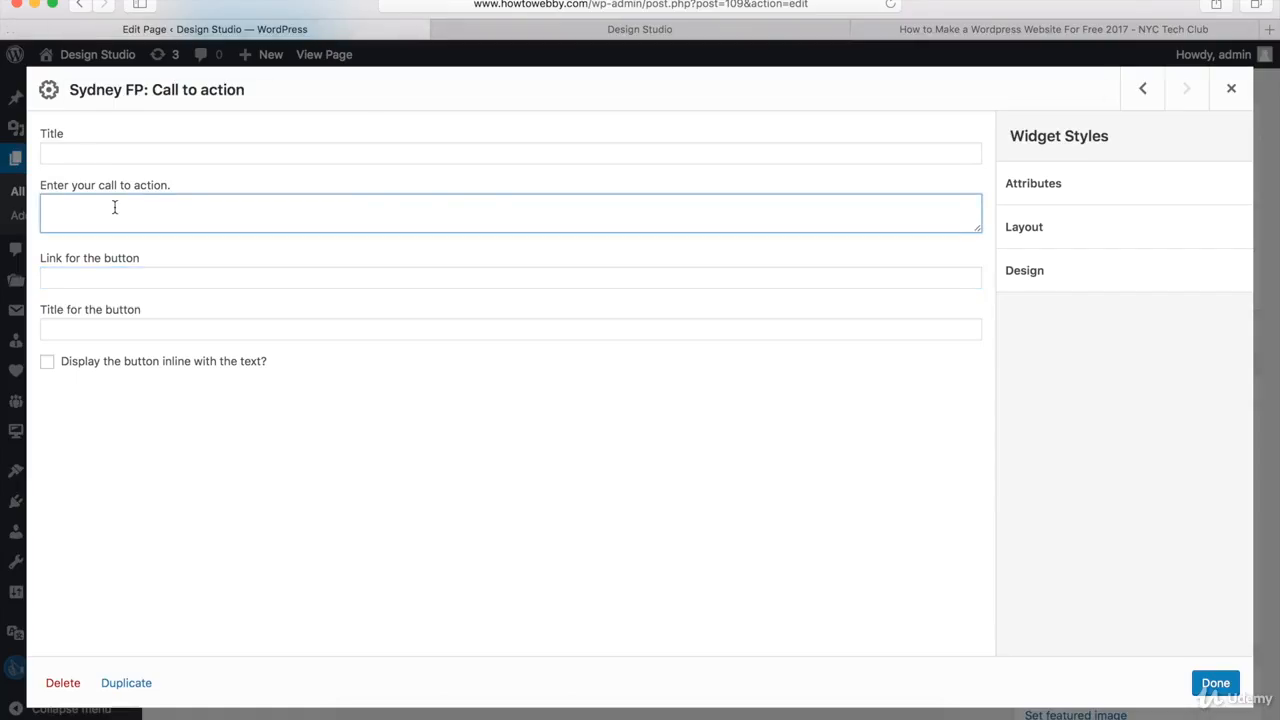
pyautogui.write('WE LOVE WHAT WE DO. NEED INSPIRATION? CHECK OUT WHAT OUR CLIENTS SAY')
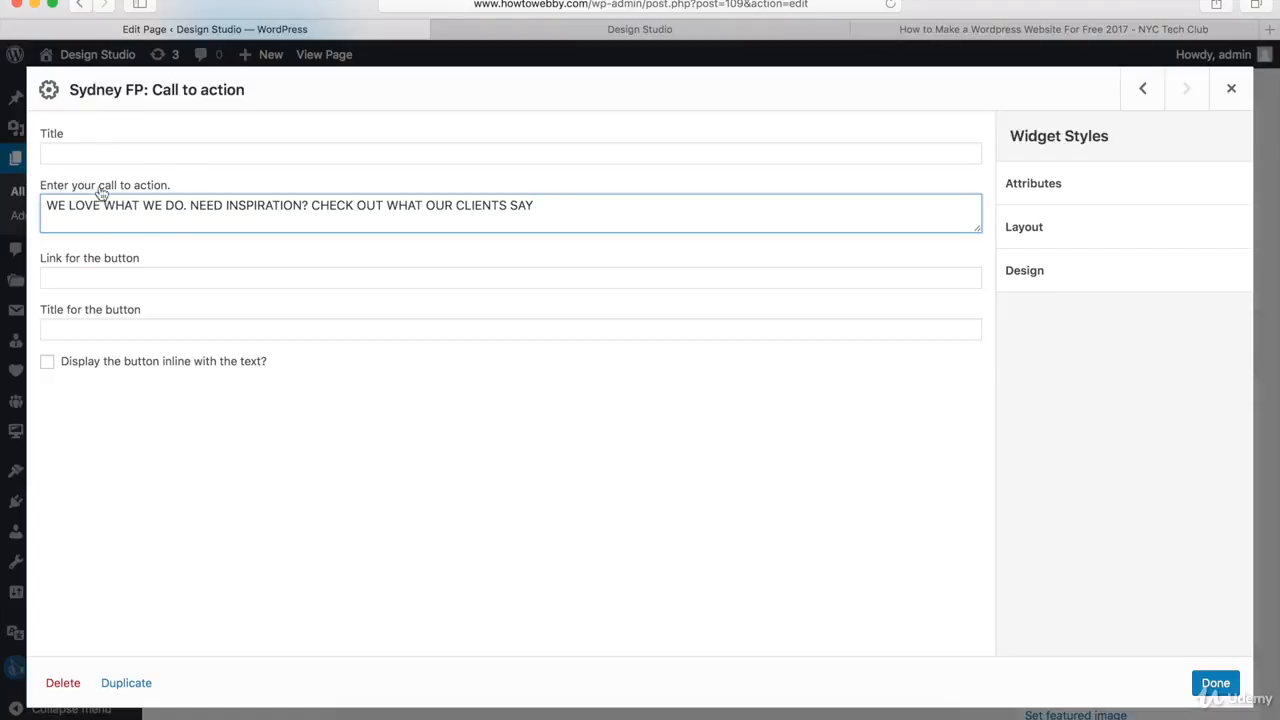
pyautogui.click(160, 287)
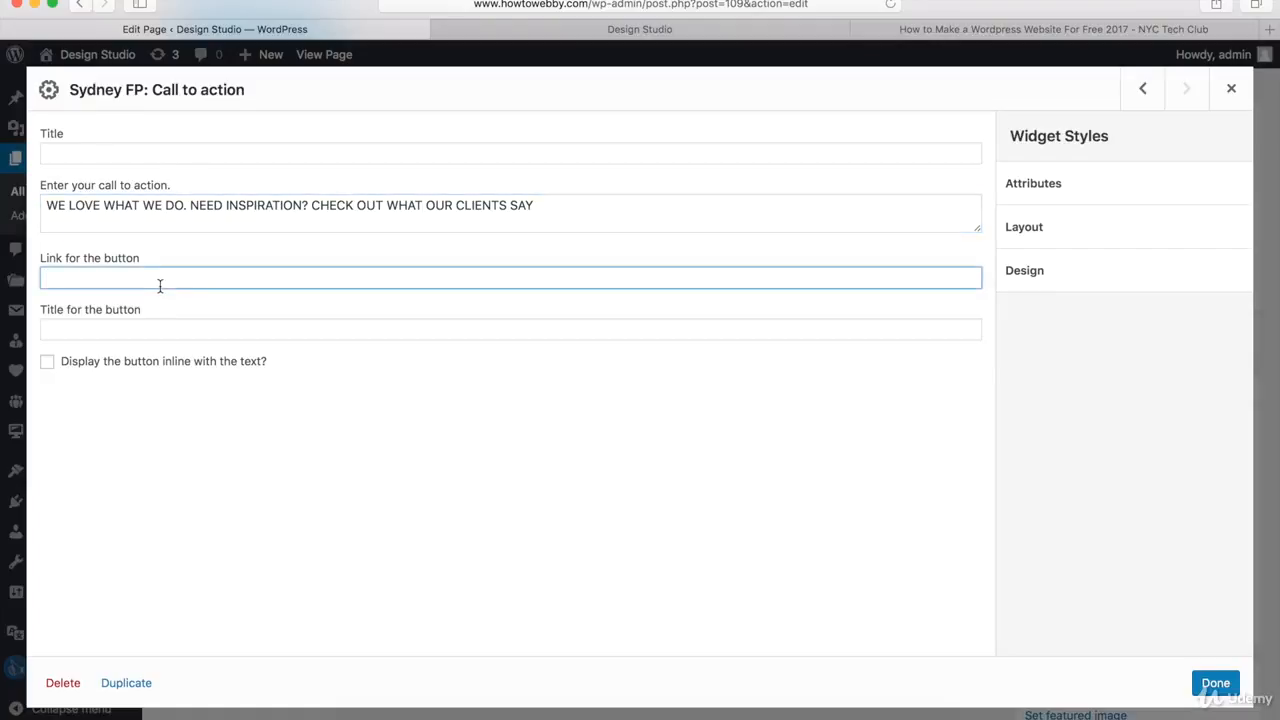
pyautogui.click(1007, 29)
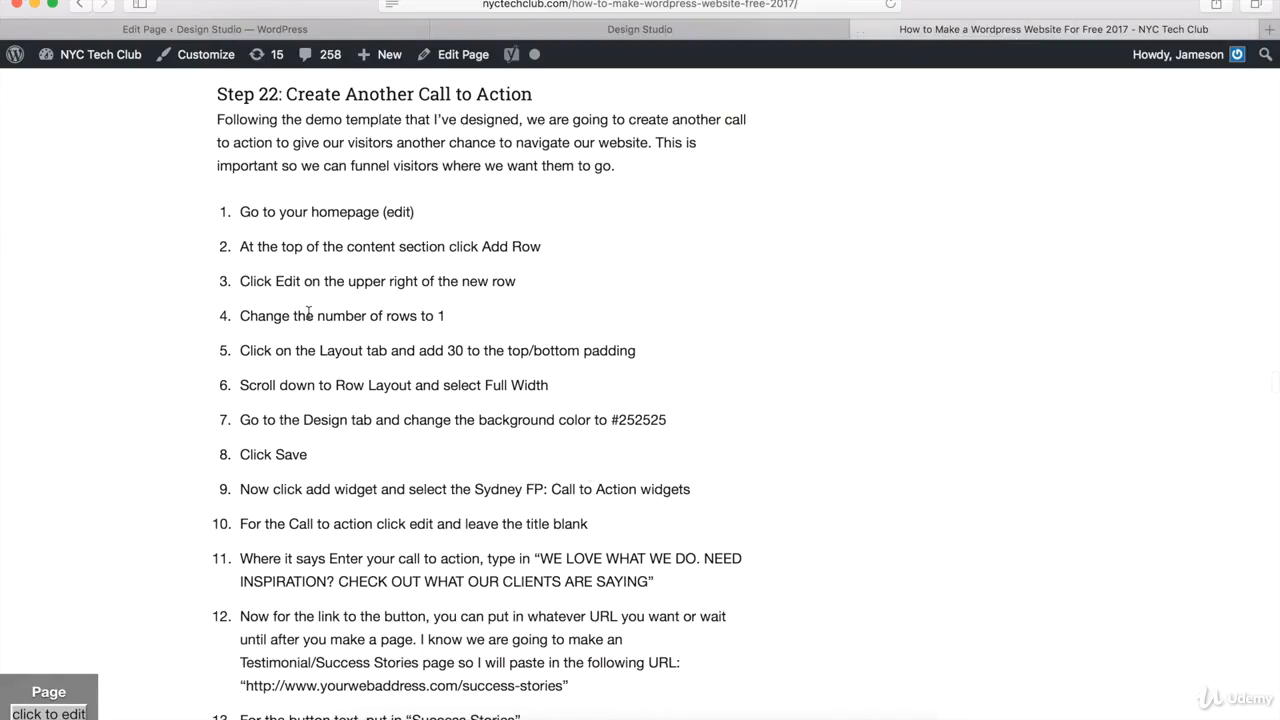
pyautogui.scroll(-5, 308, 313)
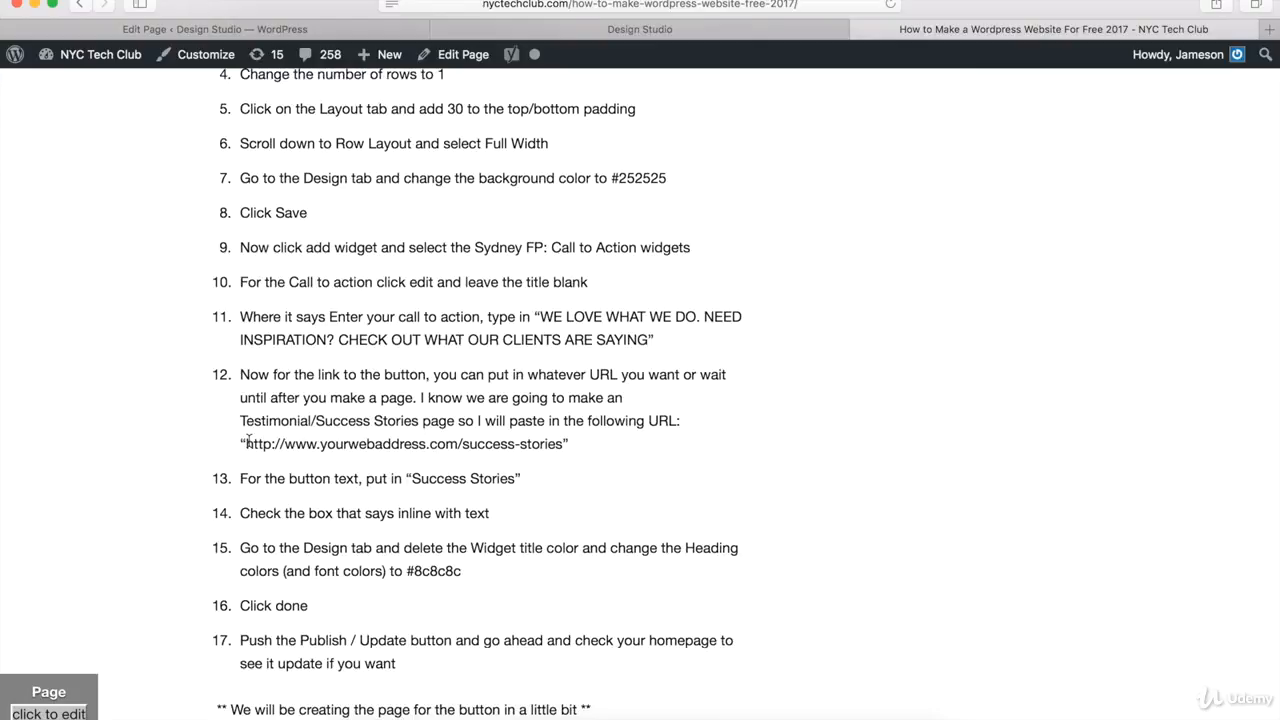
pyautogui.moveTo(247, 440); pyautogui.dragTo(563, 451)
pyautogui.press('super+c')
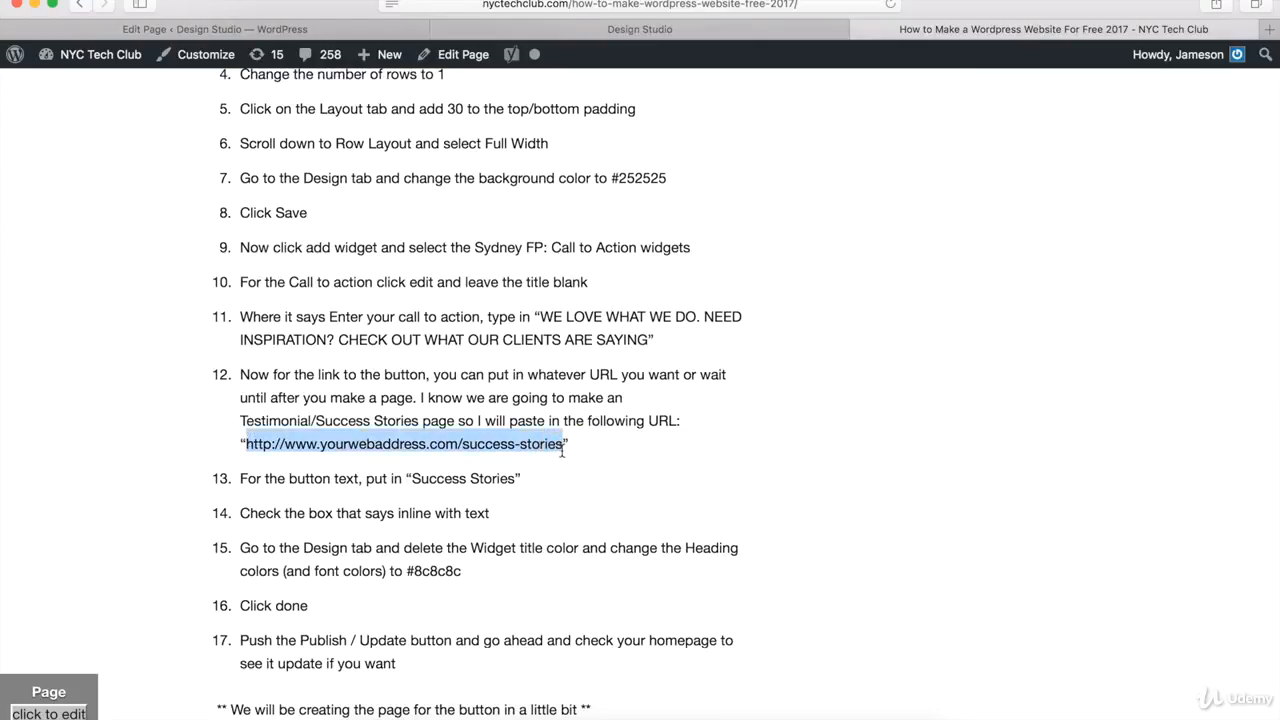
pyautogui.click(326, 30)
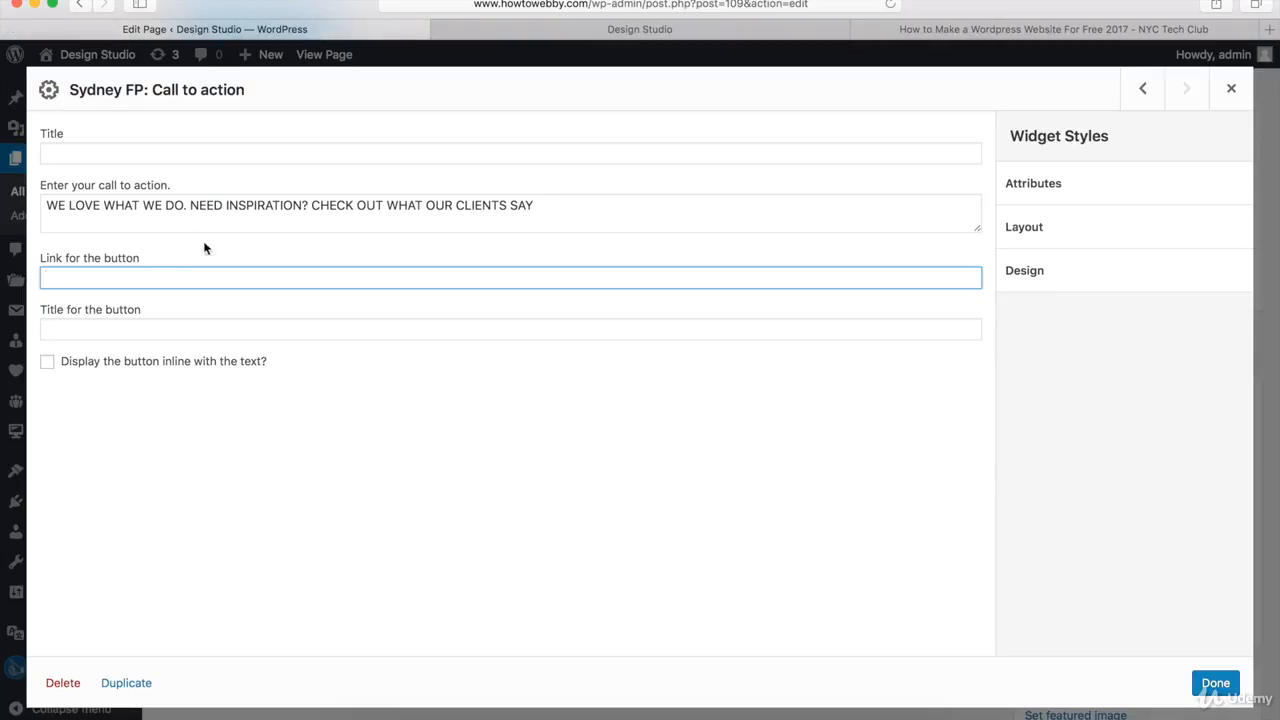
pyautogui.press('super+v')
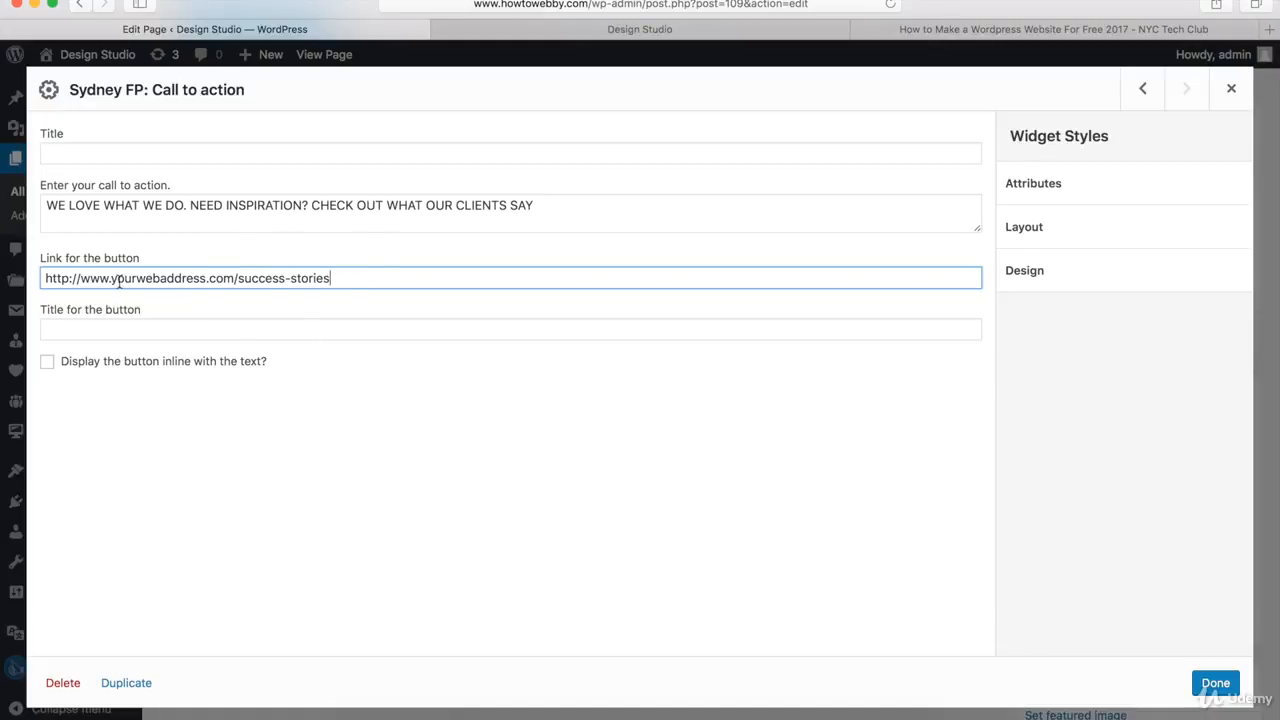
pyautogui.moveTo(111, 279); pyautogui.dragTo(204, 279)
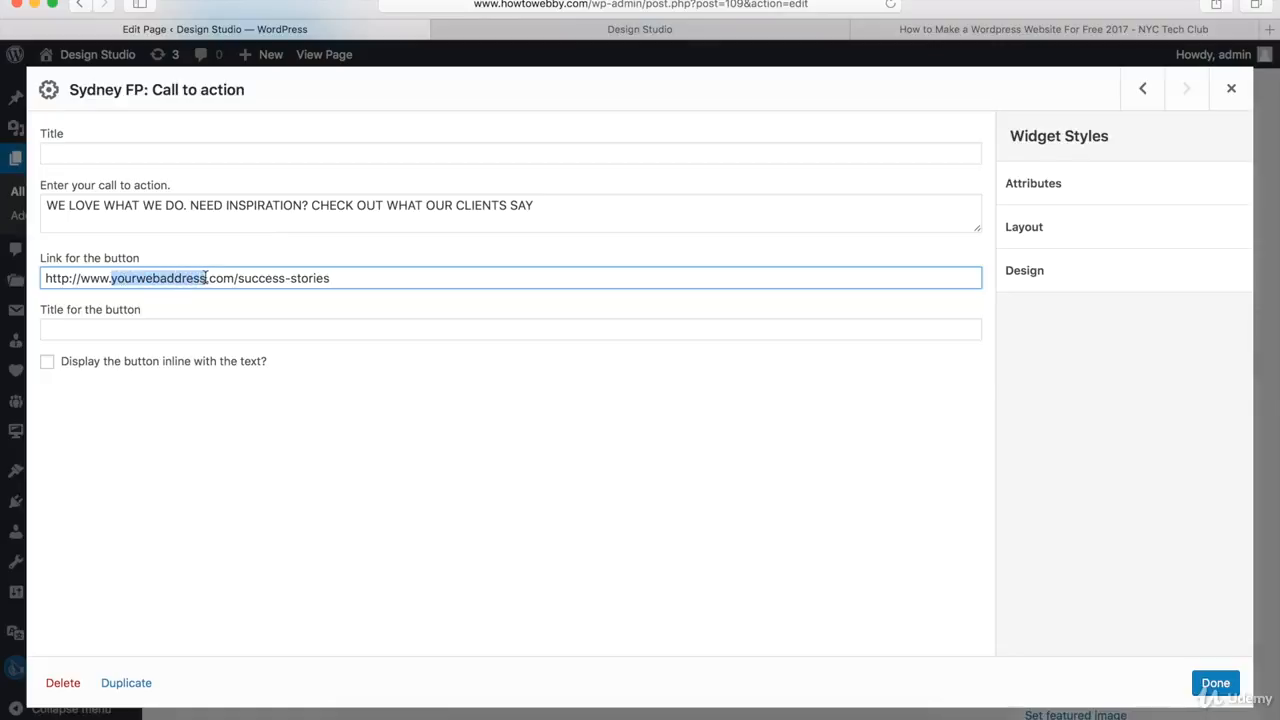
pyautogui.write('howtowebby')
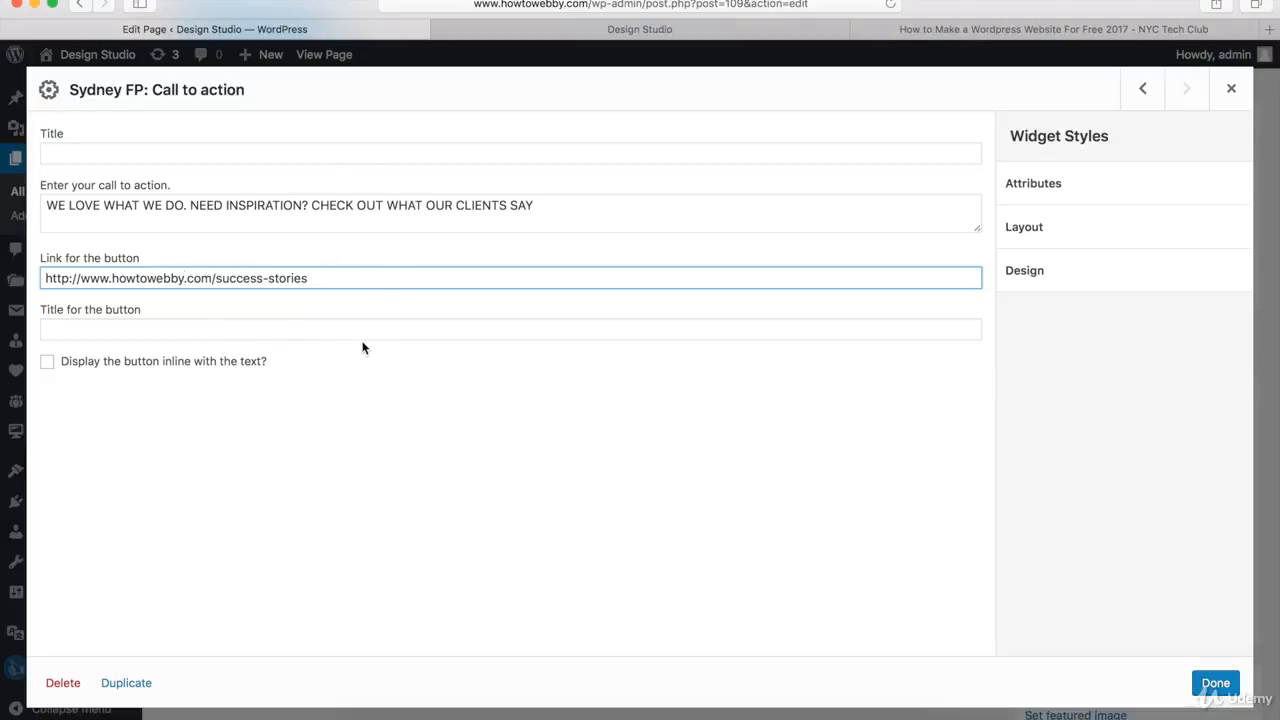
# Title the button SUCCESS STORIES and enable displaying it inline with the text
pyautogui.click(57, 327)
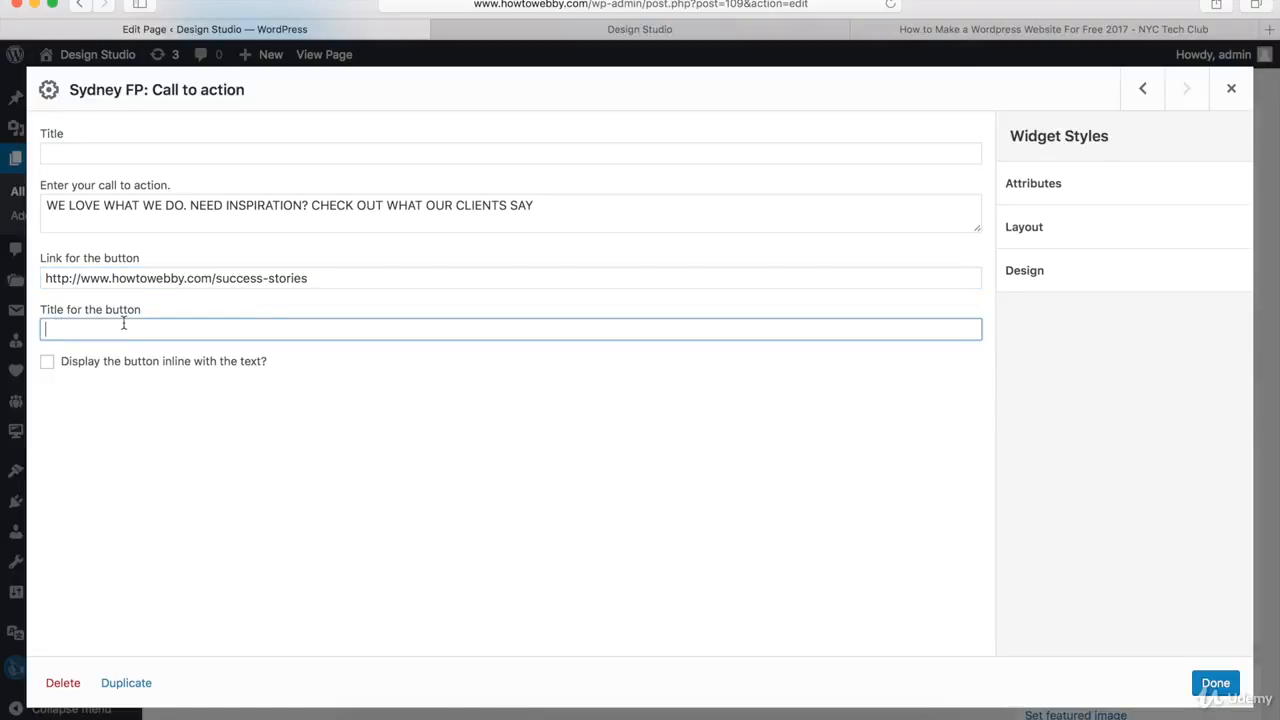
pyautogui.write('SUCCESS STORIES')
pyautogui.click(48, 364)
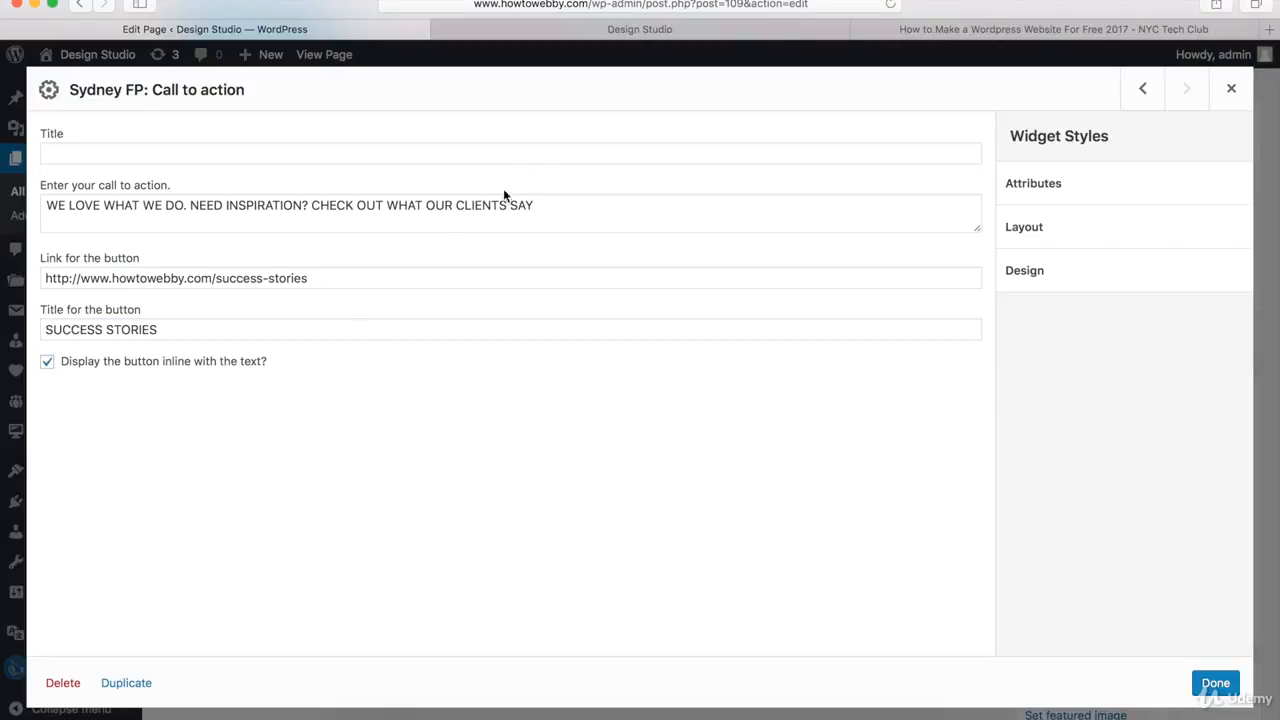
# Check how the Success Stories call to action row is styled on the demo site, then return to the widget
pyautogui.click(705, 34)
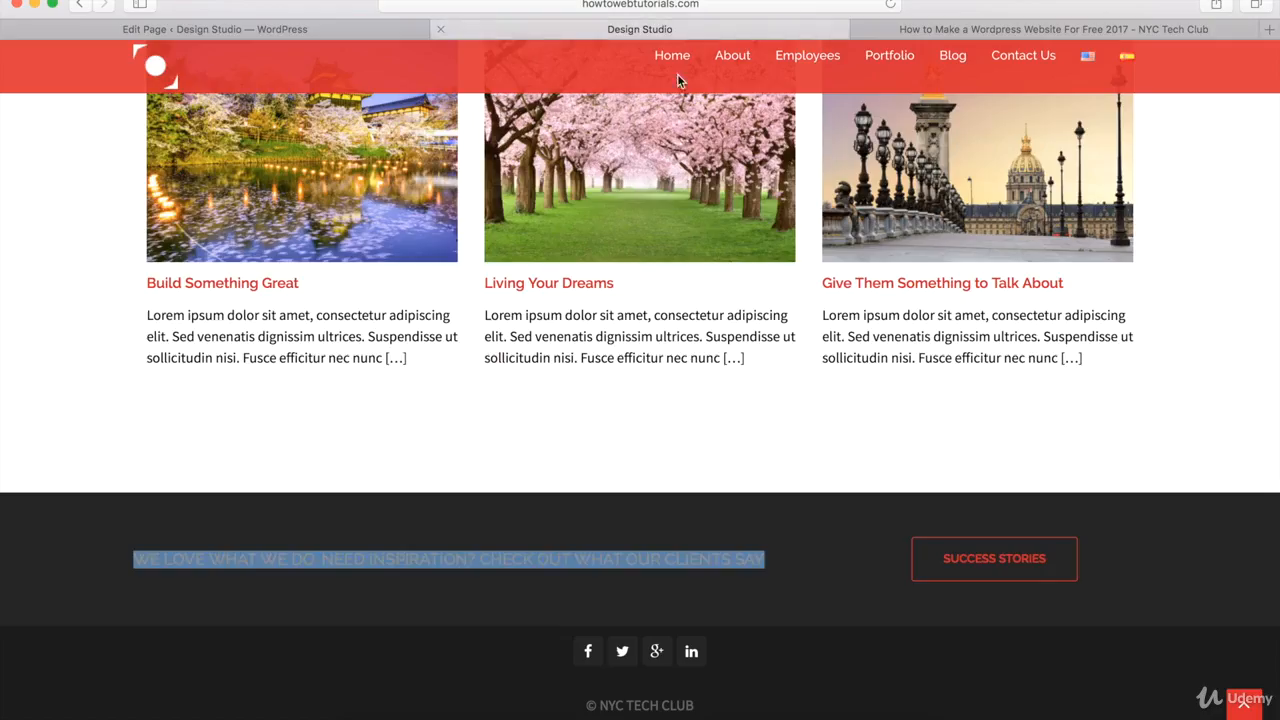
pyautogui.click(433, 519)
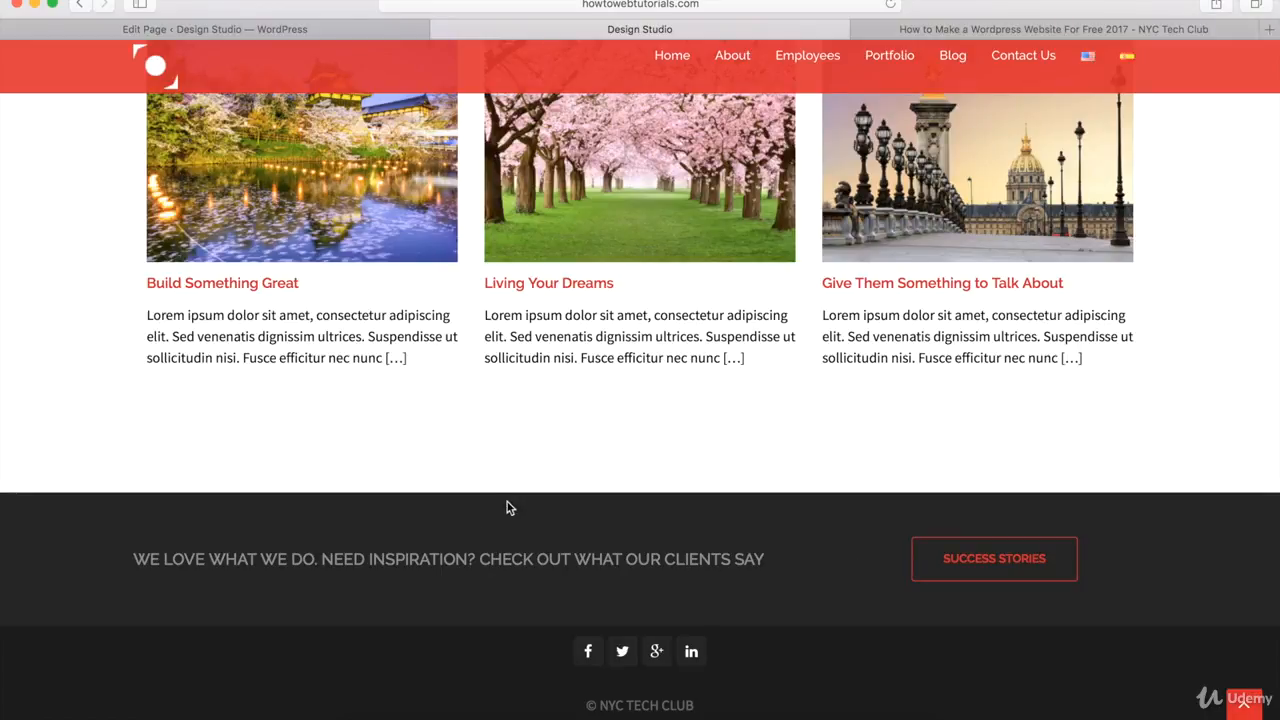
pyautogui.click(86, 31)
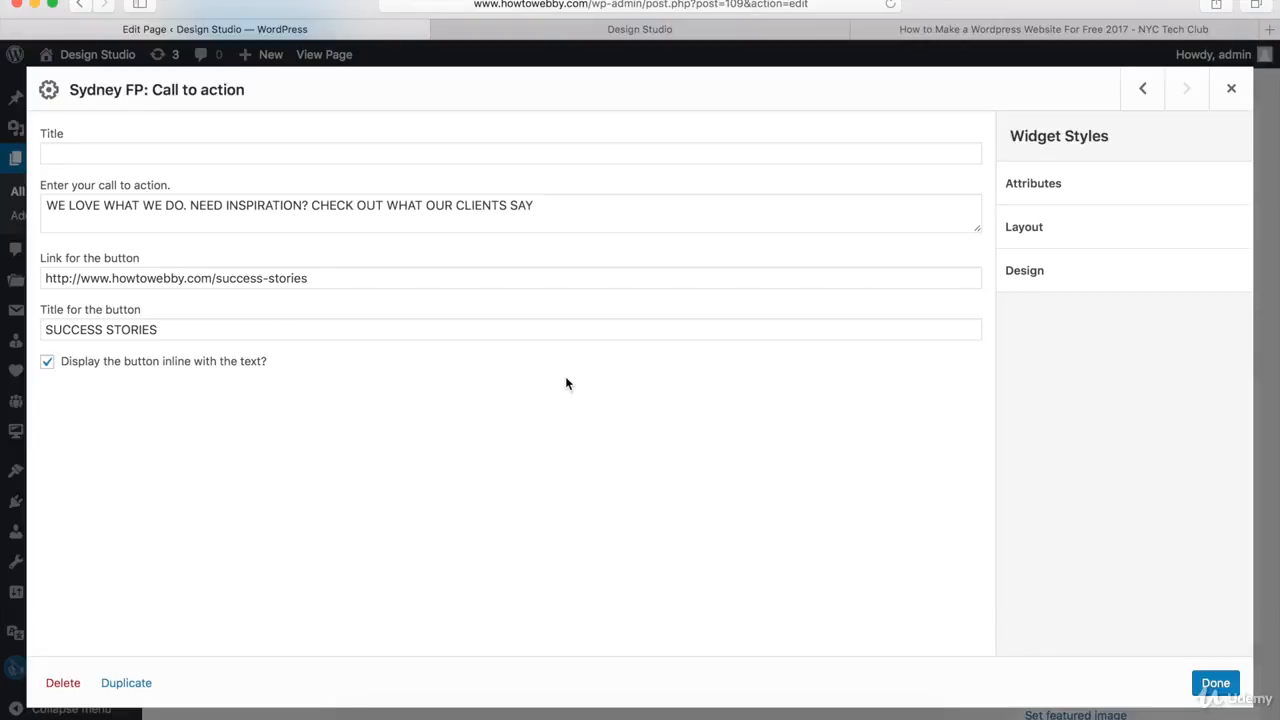
# Clear the widget title color in the call to action widget's design styles
pyautogui.click(1039, 273)
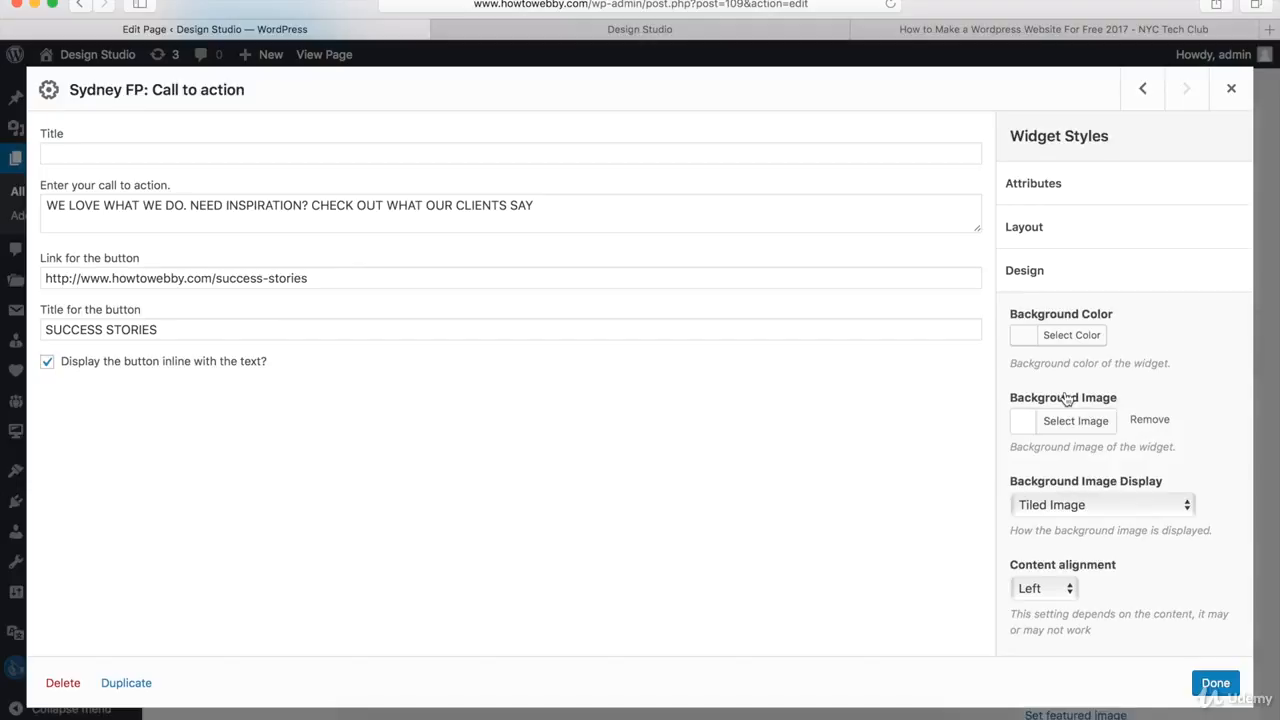
pyautogui.scroll(-5, 1066, 399)
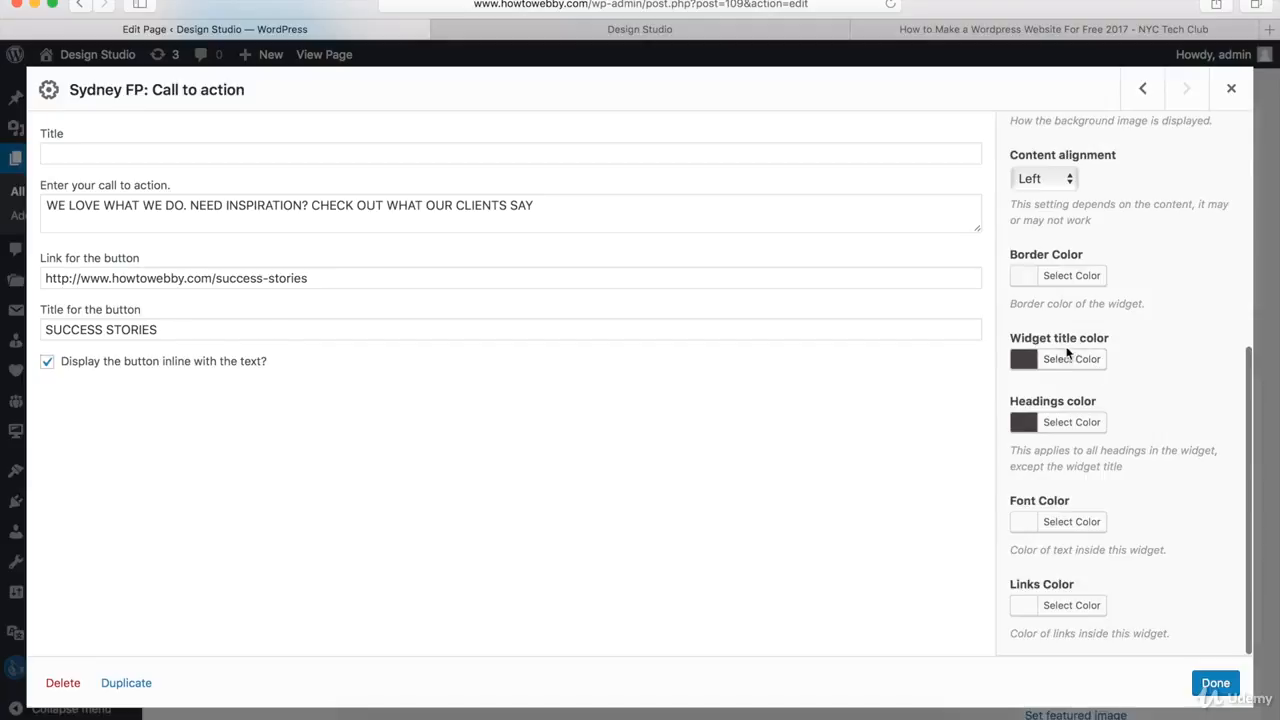
pyautogui.click(1068, 360)
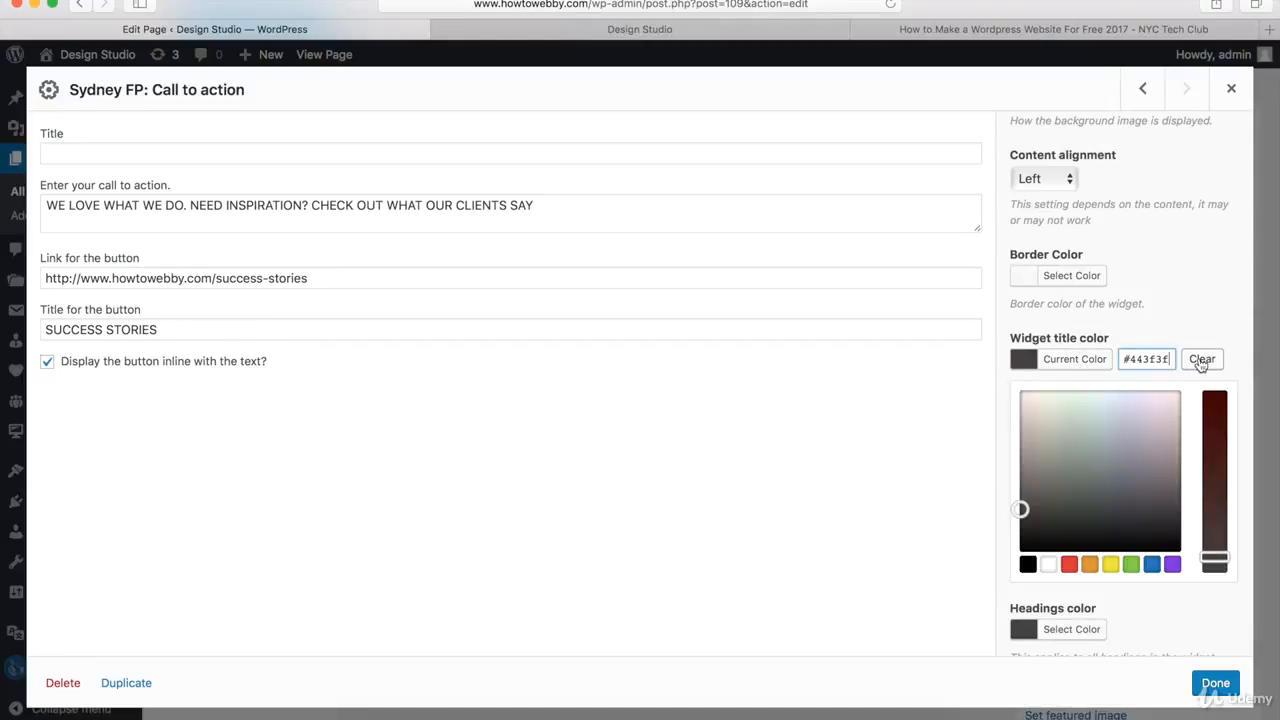
pyautogui.click(1200, 362)
pyautogui.click(1191, 302)
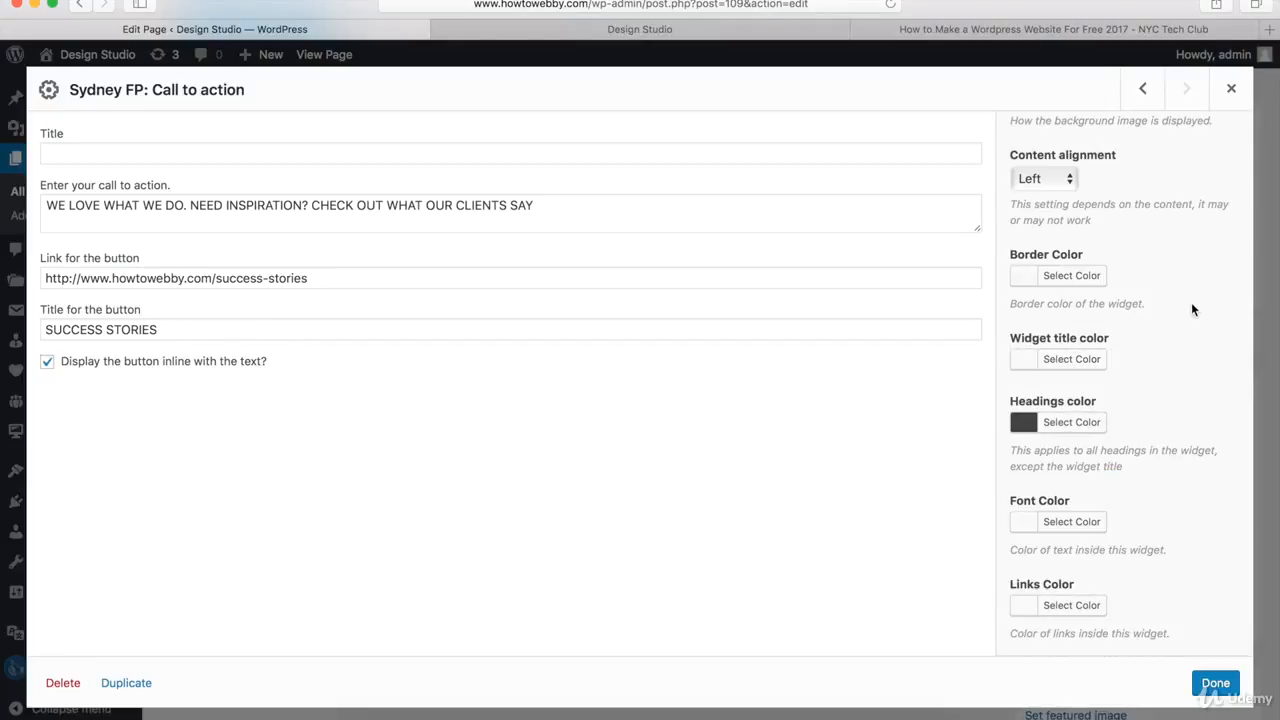
# Set the call to action widget's headings color to #8c8c8c
pyautogui.click(1076, 430)
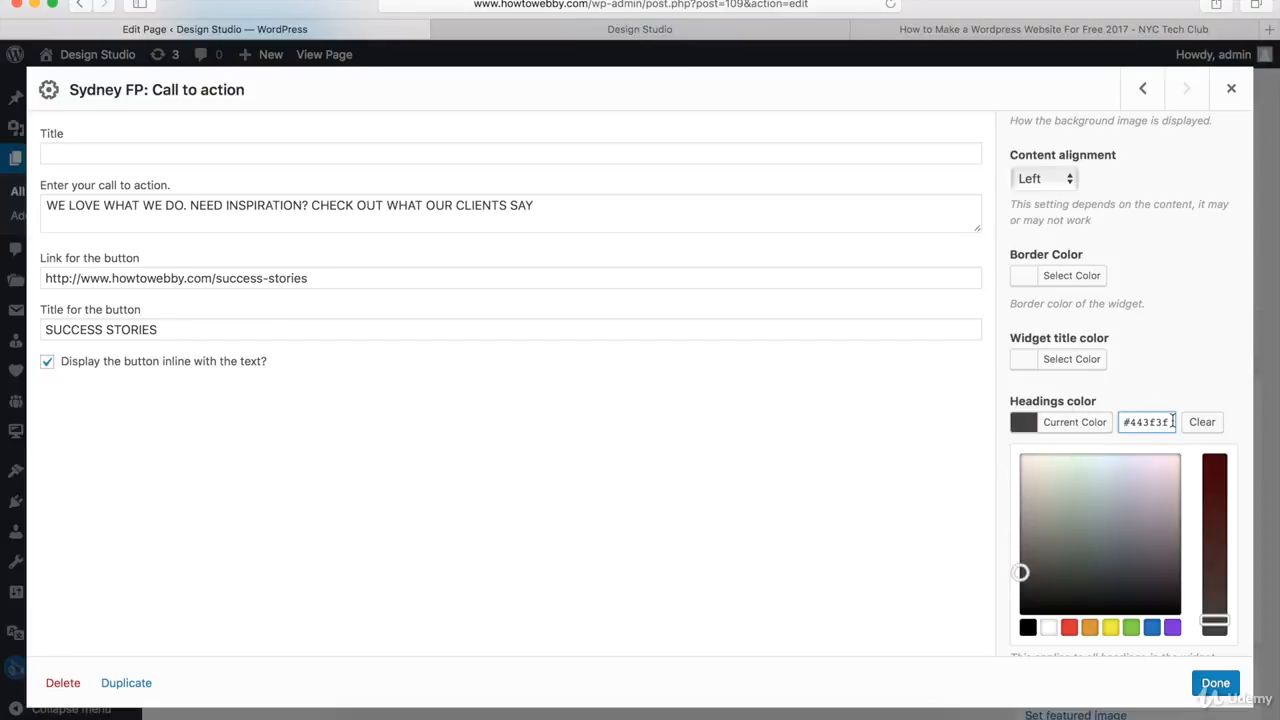
pyautogui.moveTo(1170, 422); pyautogui.dragTo(1112, 421)
pyautogui.write('#8c8c8c')
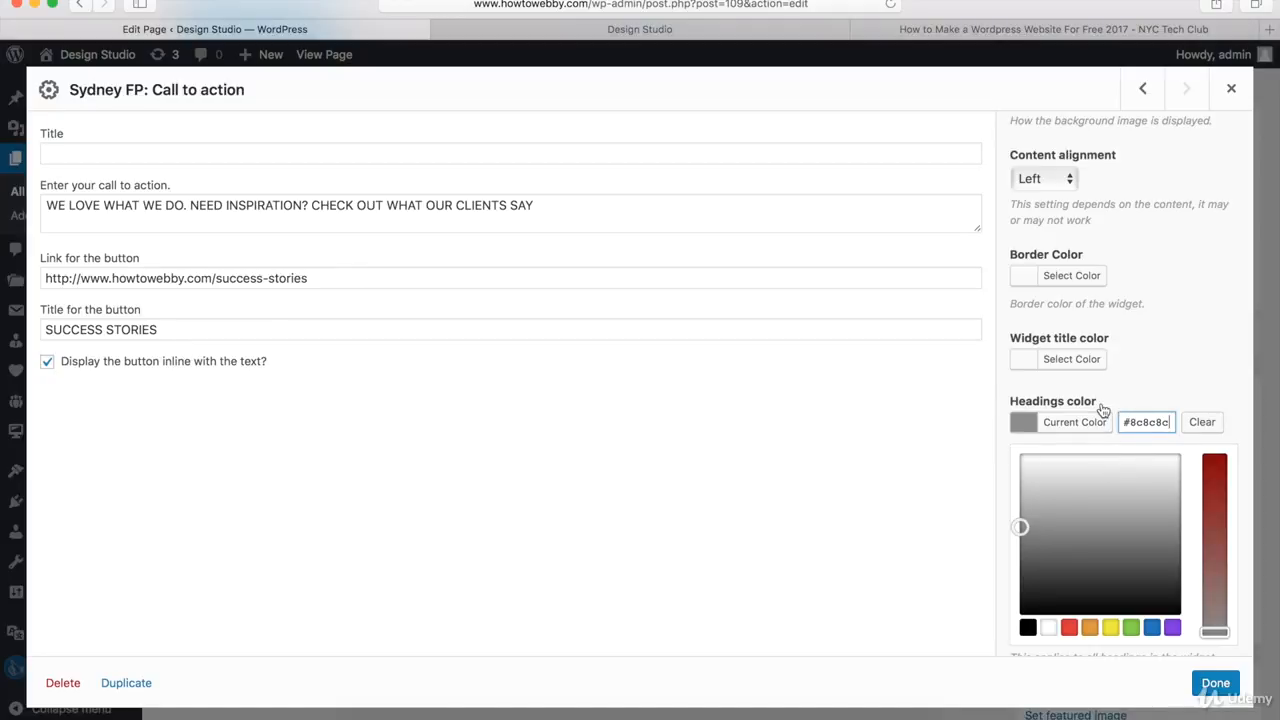
pyautogui.click(1173, 353)
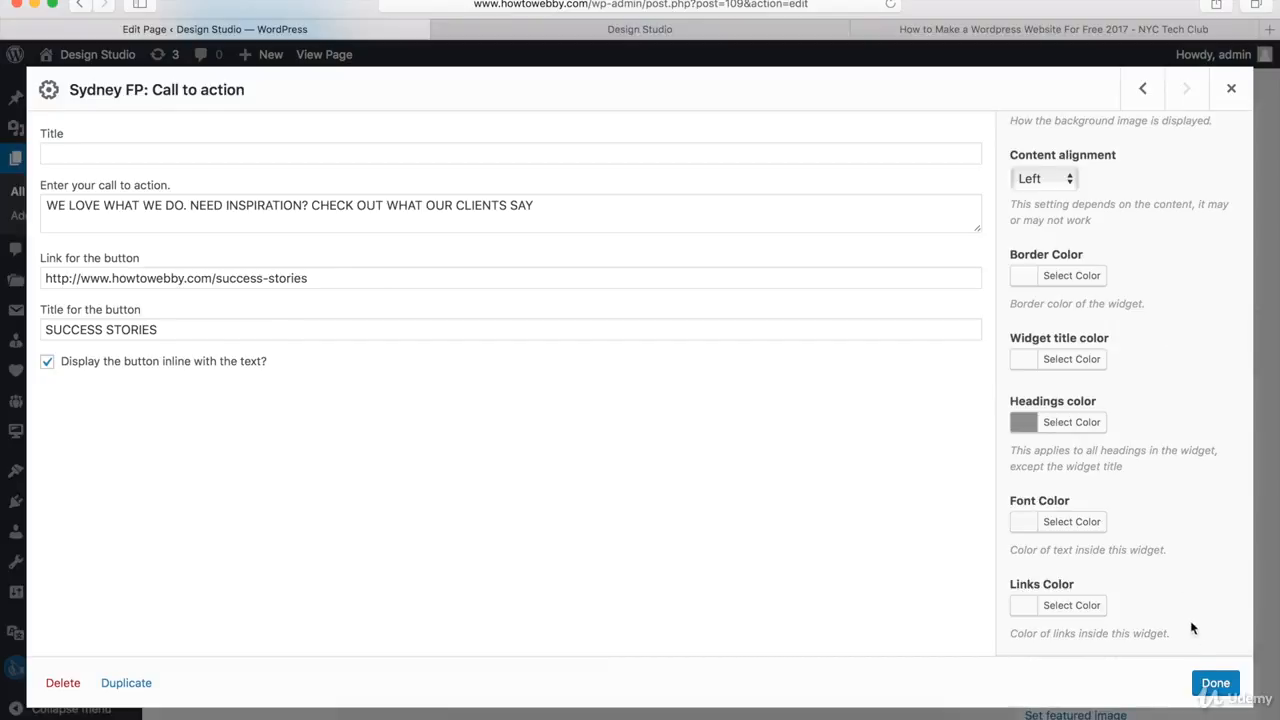
# Finish editing the call to action widget and update the Homepage
pyautogui.click(1212, 684)
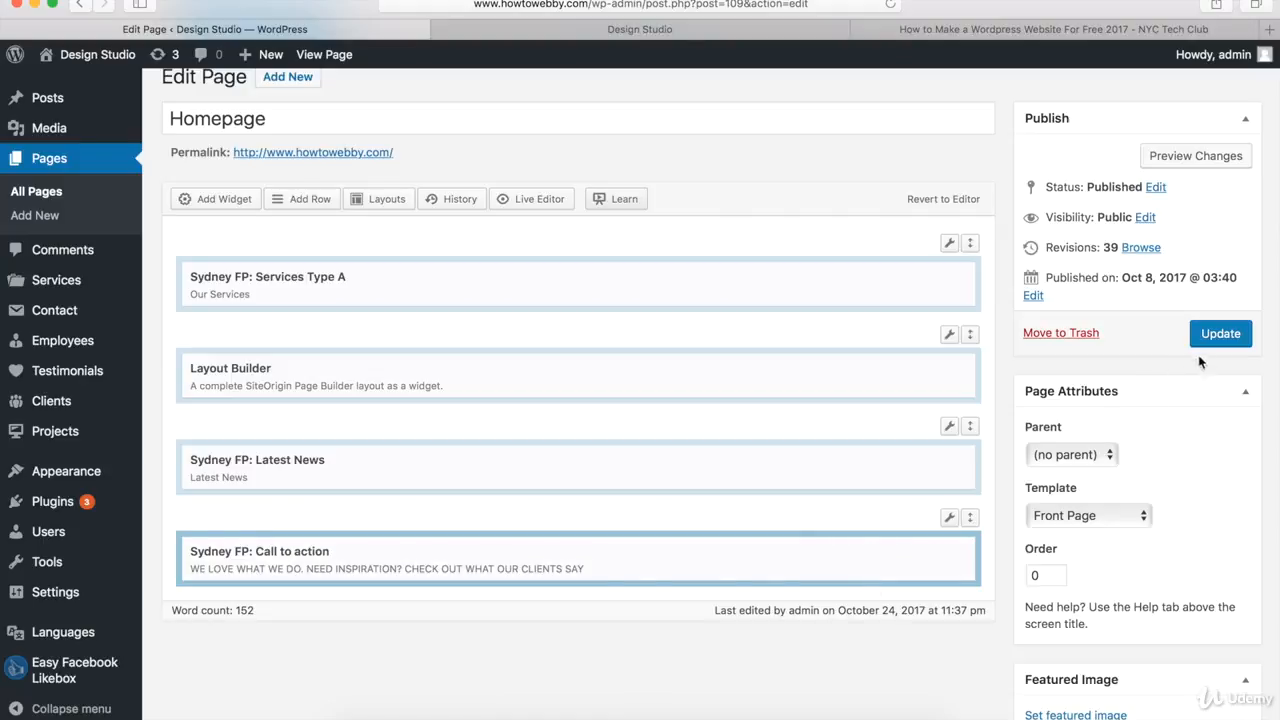
pyautogui.click(1222, 335)
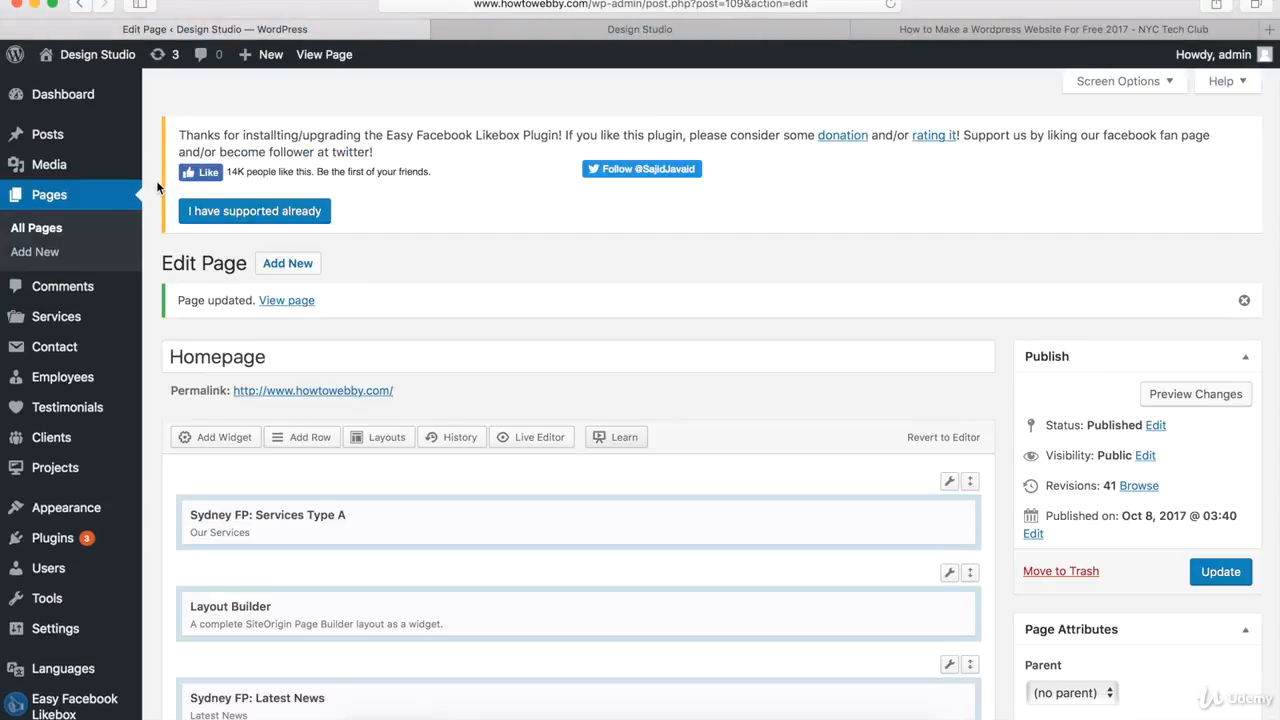
# View the updated homepage down to the Success Stories row and compare it with the demo site
pyautogui.click(291, 302)
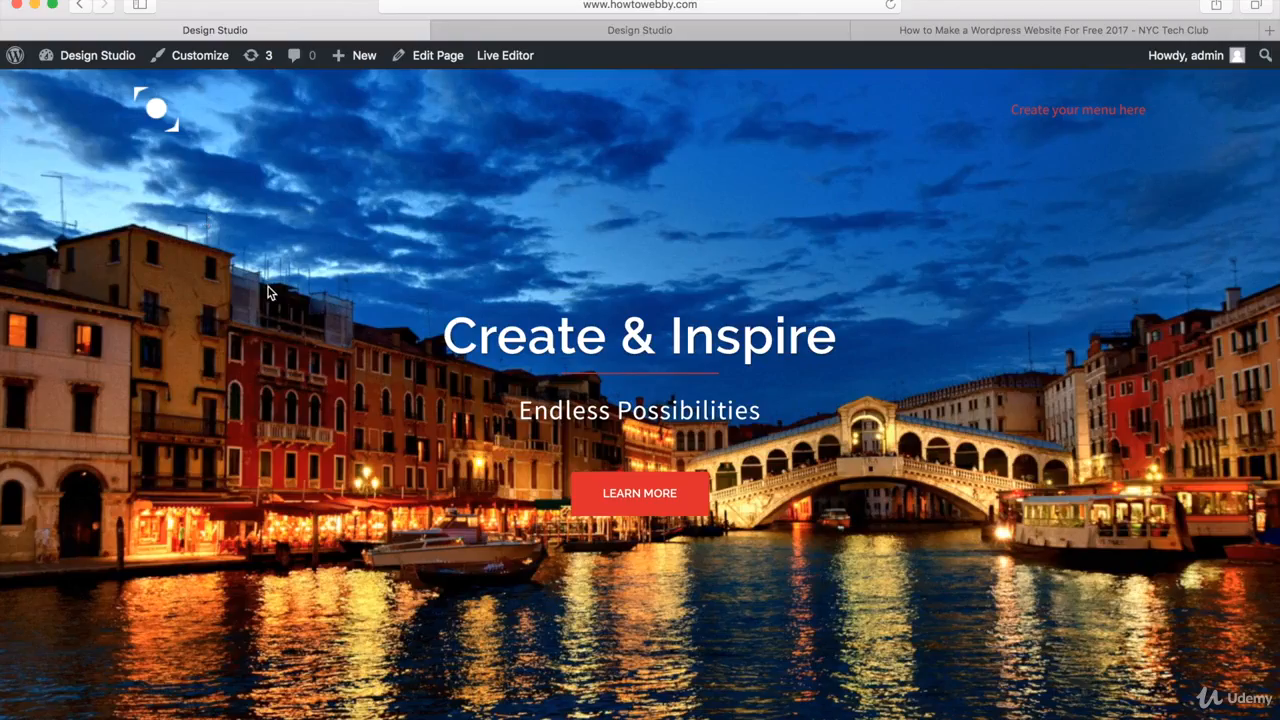
pyautogui.scroll(-5, 262, 320)
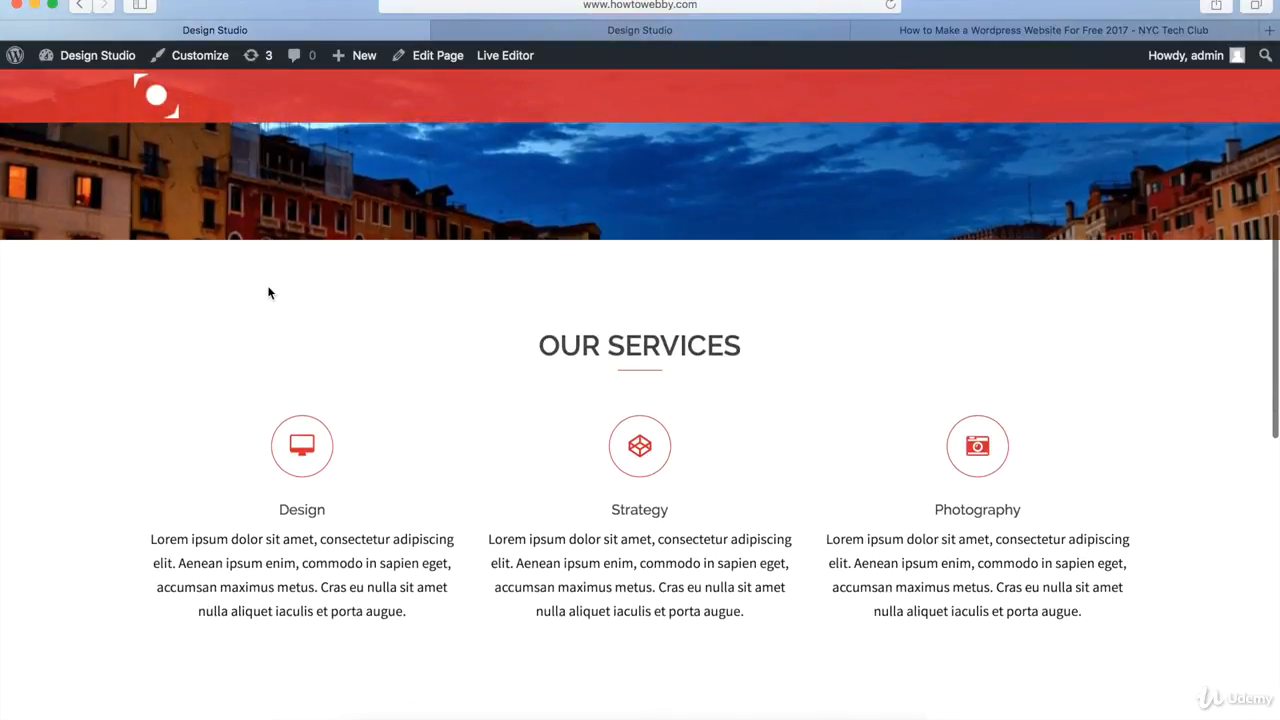
pyautogui.scroll(-5, 268, 292)
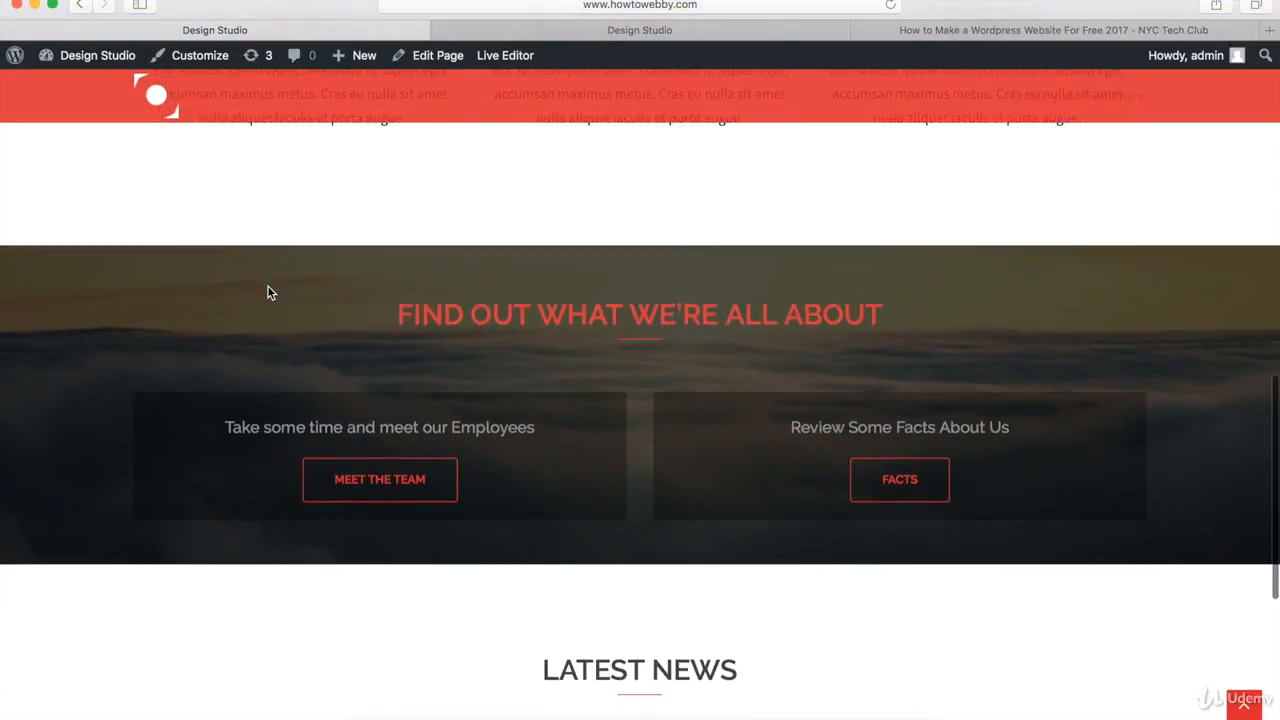
pyautogui.scroll(-5, 268, 292)
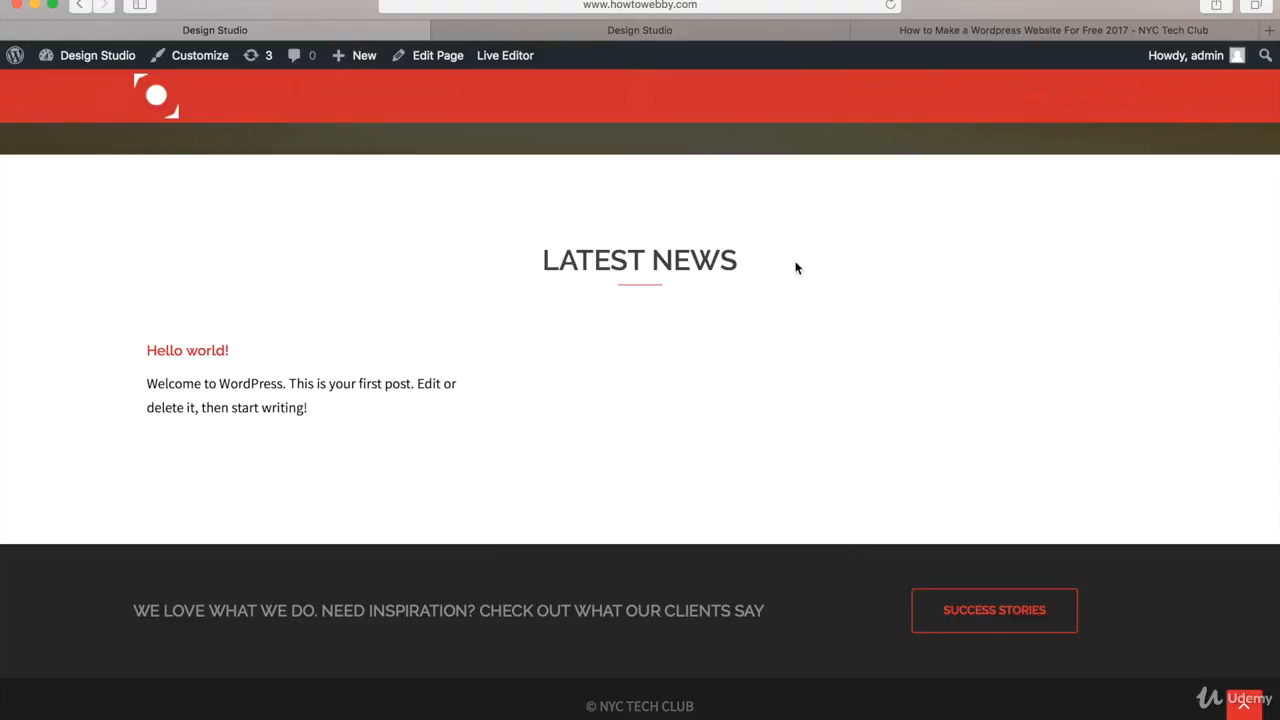
pyautogui.click(644, 29)
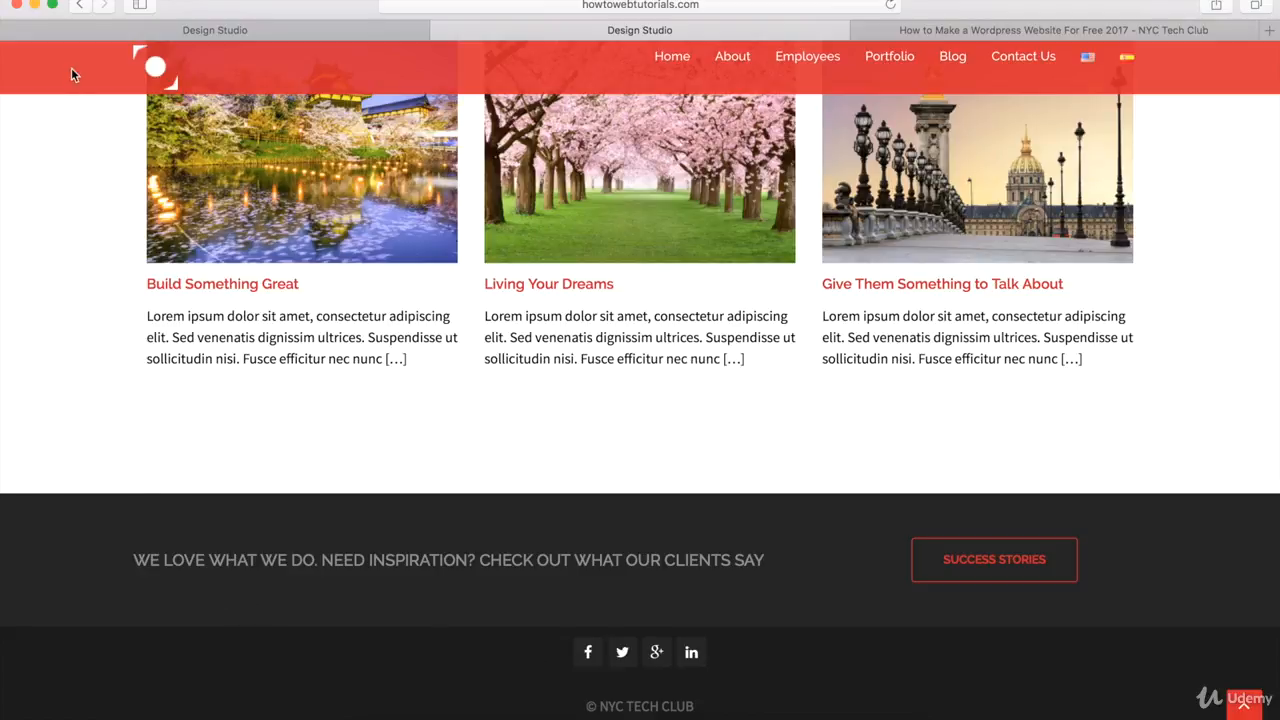
pyautogui.click(90, 33)
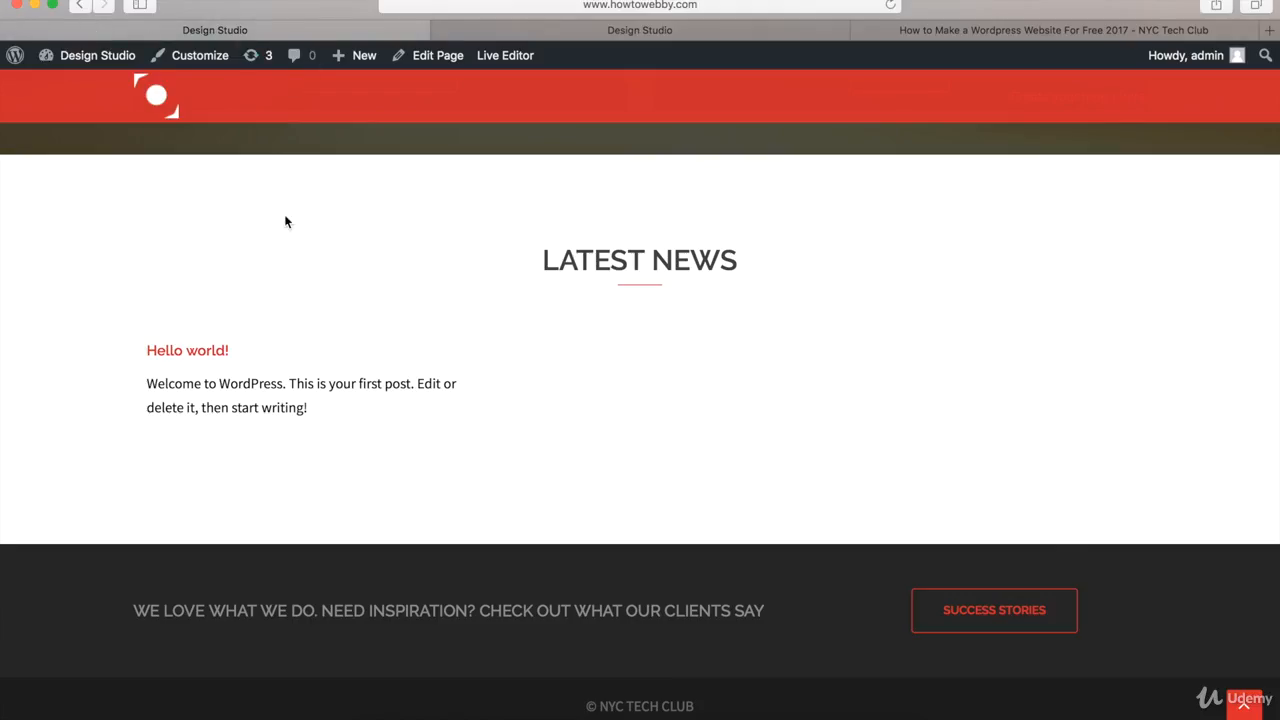